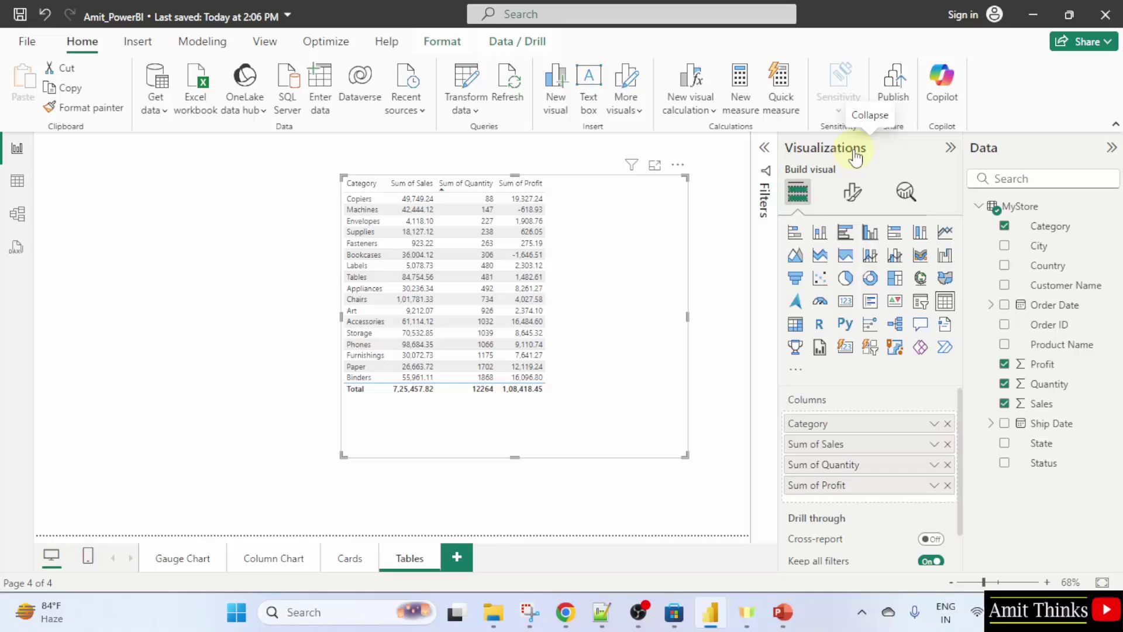
Set the table's value font size to 14 and enlarge the table so every category row, through Binders, fits
click(854, 193)
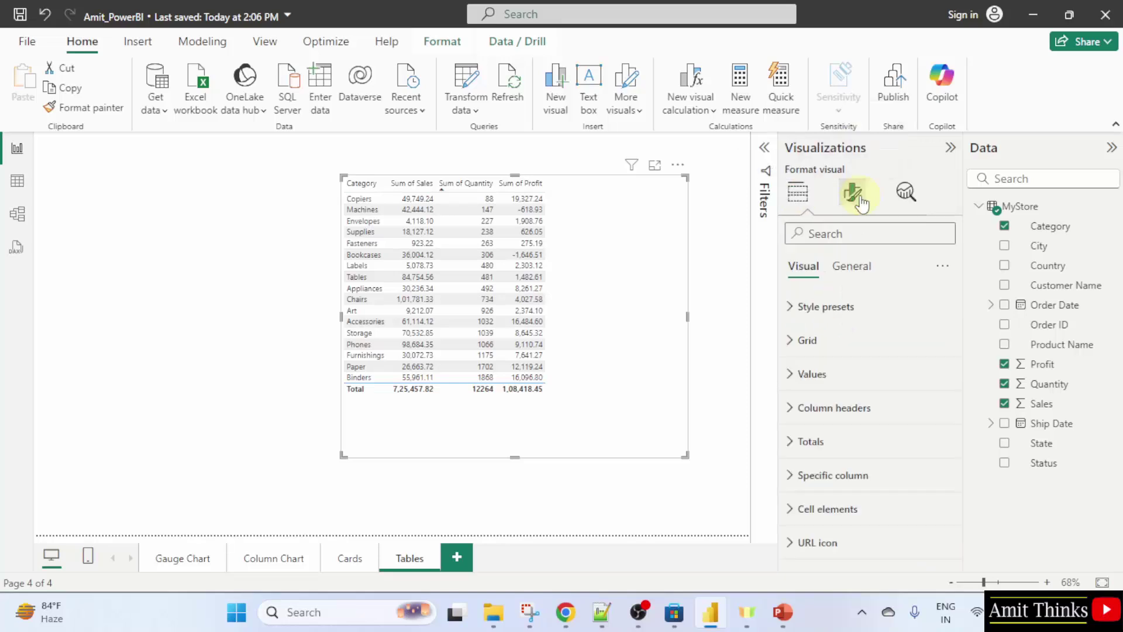
click(861, 383)
scroll(871, 374, down, 2)
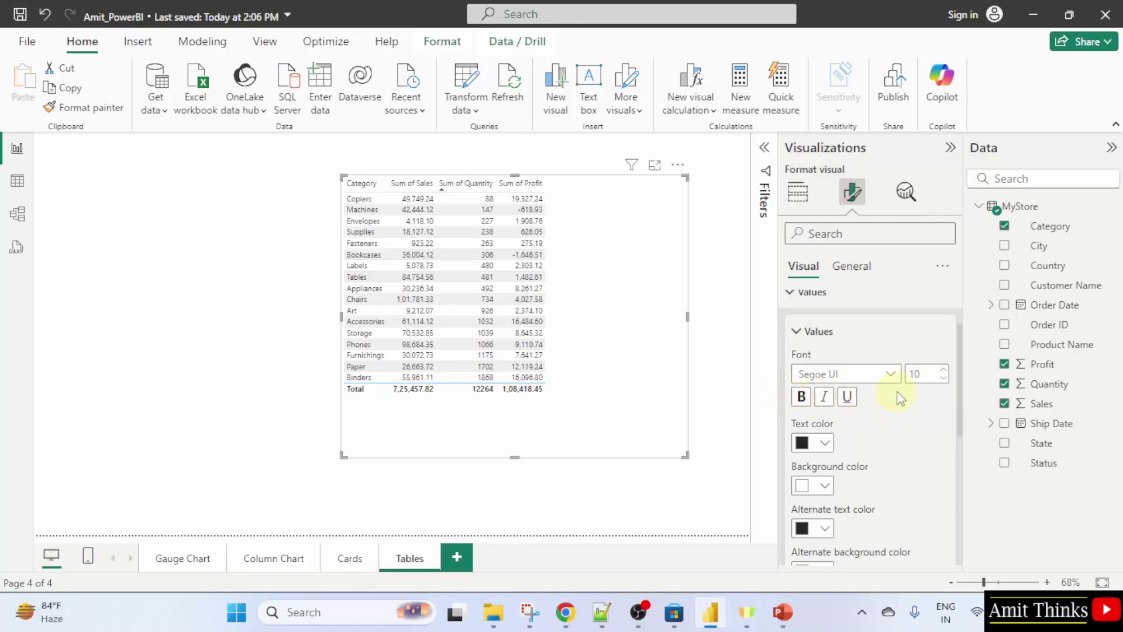
double_click(923, 374)
text(14)
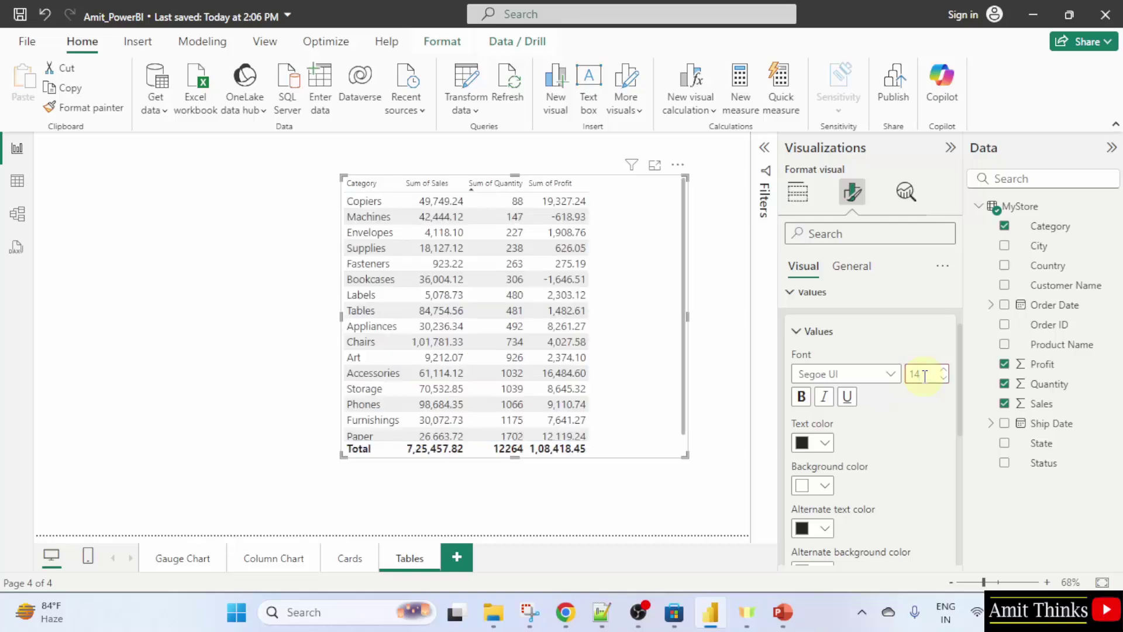
drag(681, 453, 730, 519)
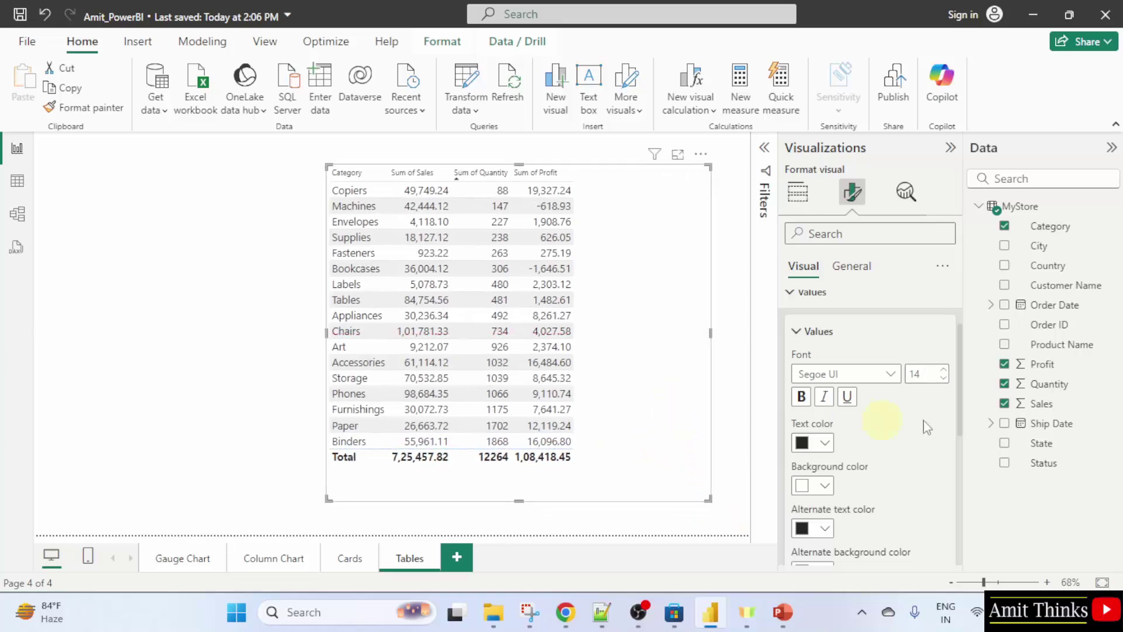
Make the table's value text dark blue with an orange value background
scroll(889, 428, down, 2)
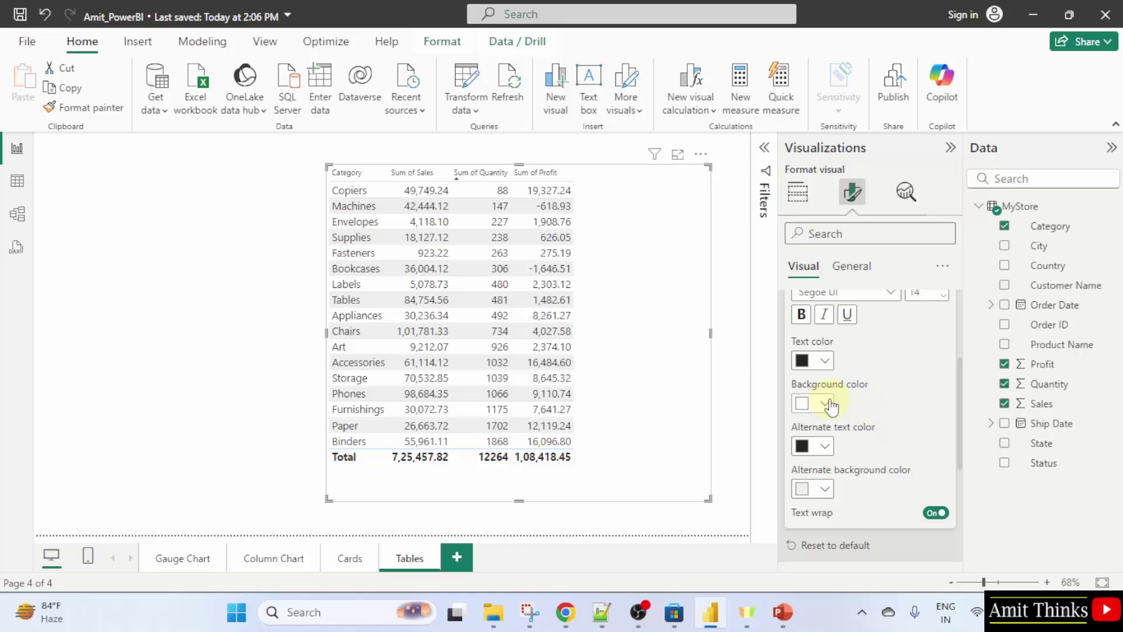
click(825, 360)
click(889, 105)
click(826, 405)
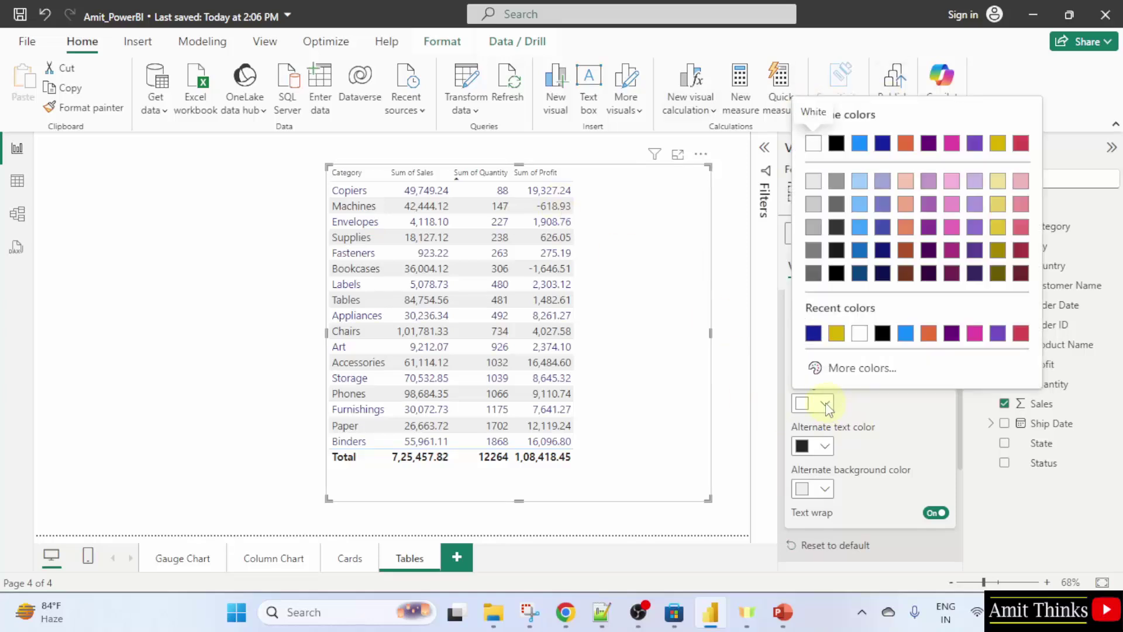
click(905, 144)
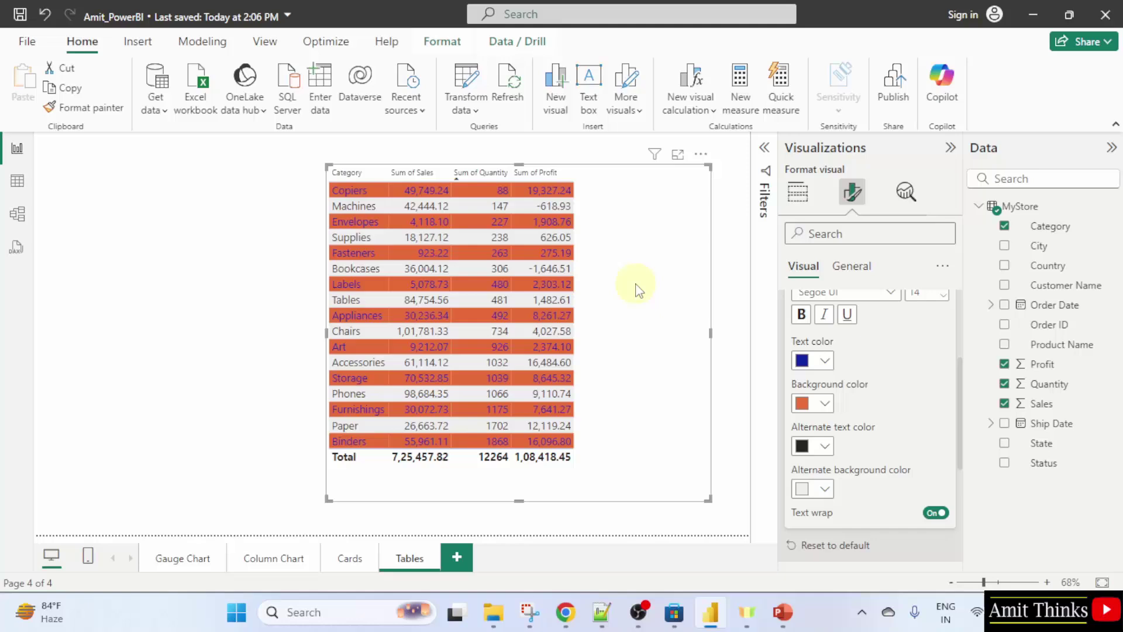
Set the table's column header font size to 15
click(728, 297)
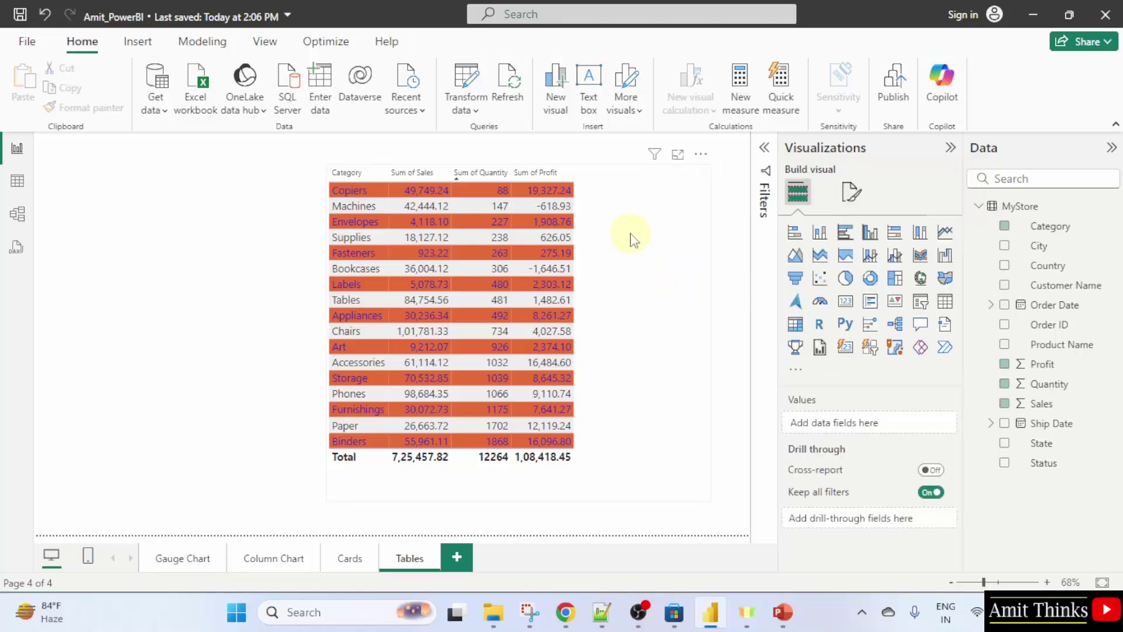
click(631, 239)
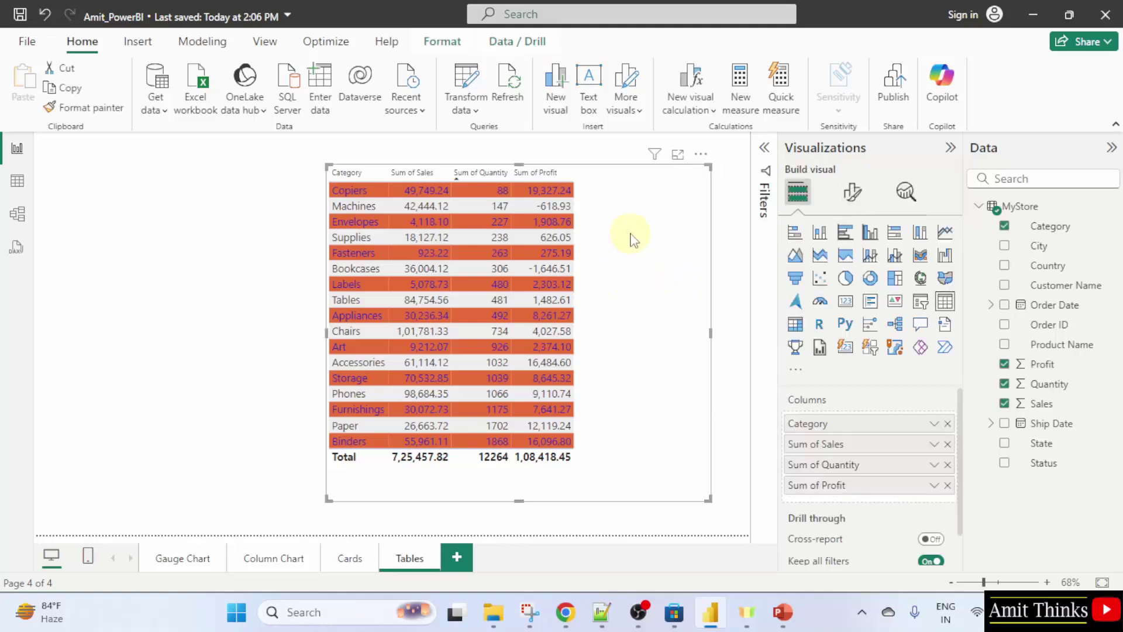
click(851, 199)
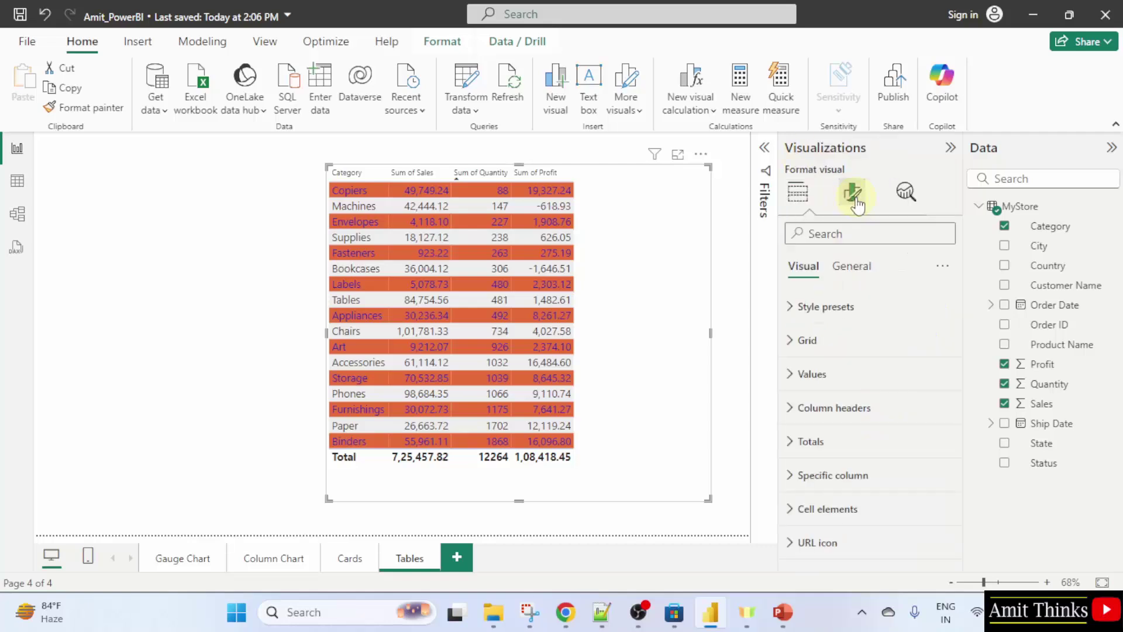
click(893, 404)
scroll(912, 403, down, 1)
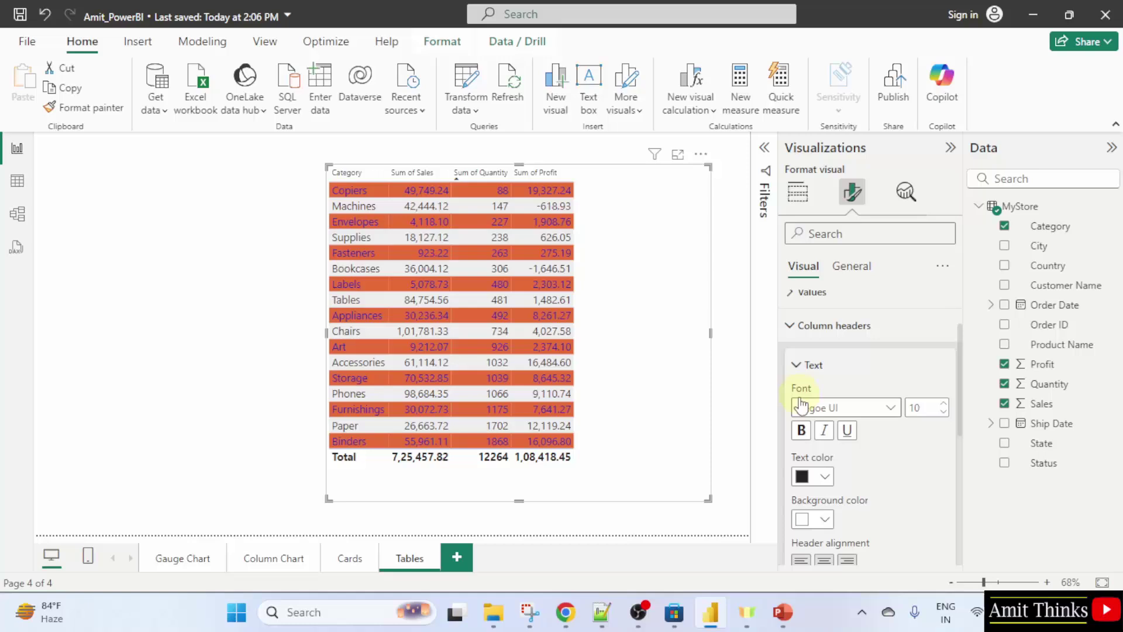
click(930, 409)
text(15)
key(BackSpace)
text(4)
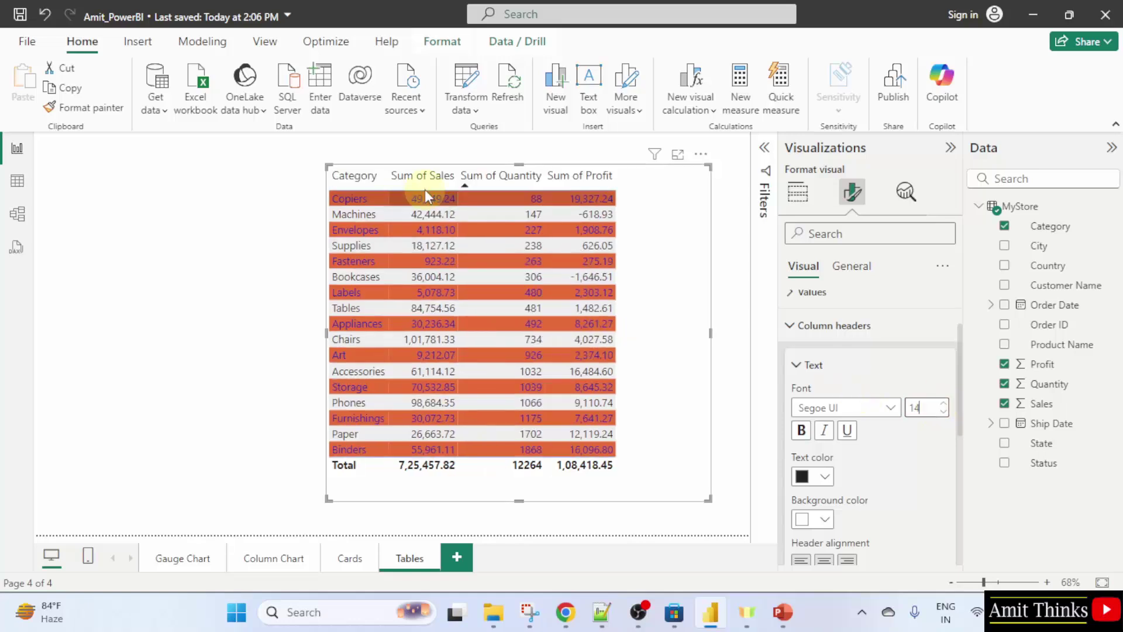
click(934, 408)
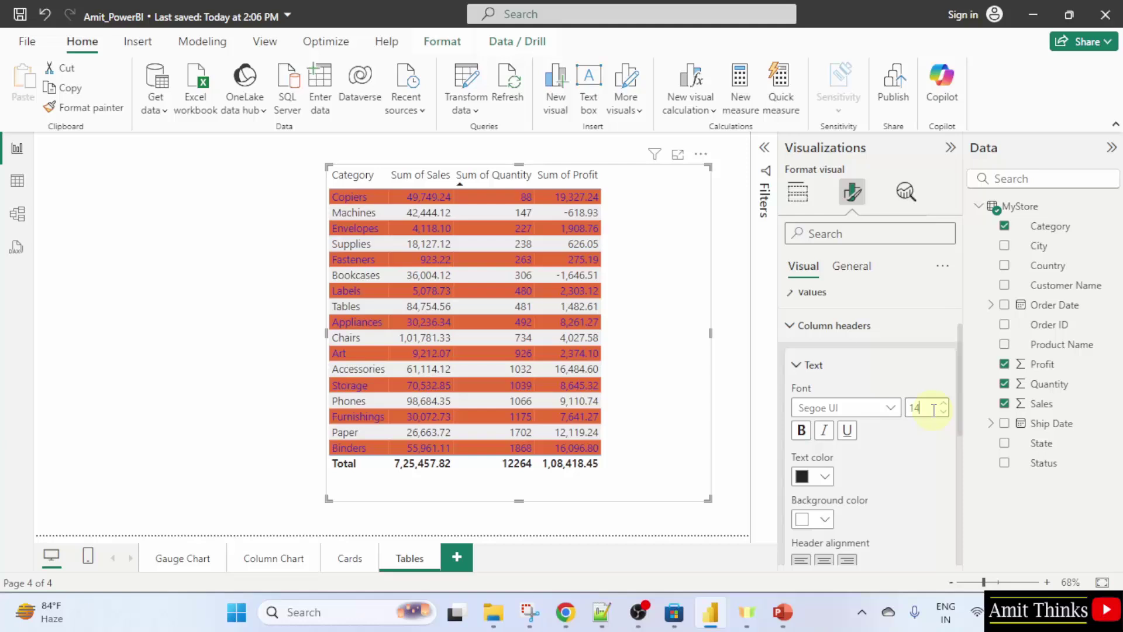
text(15)
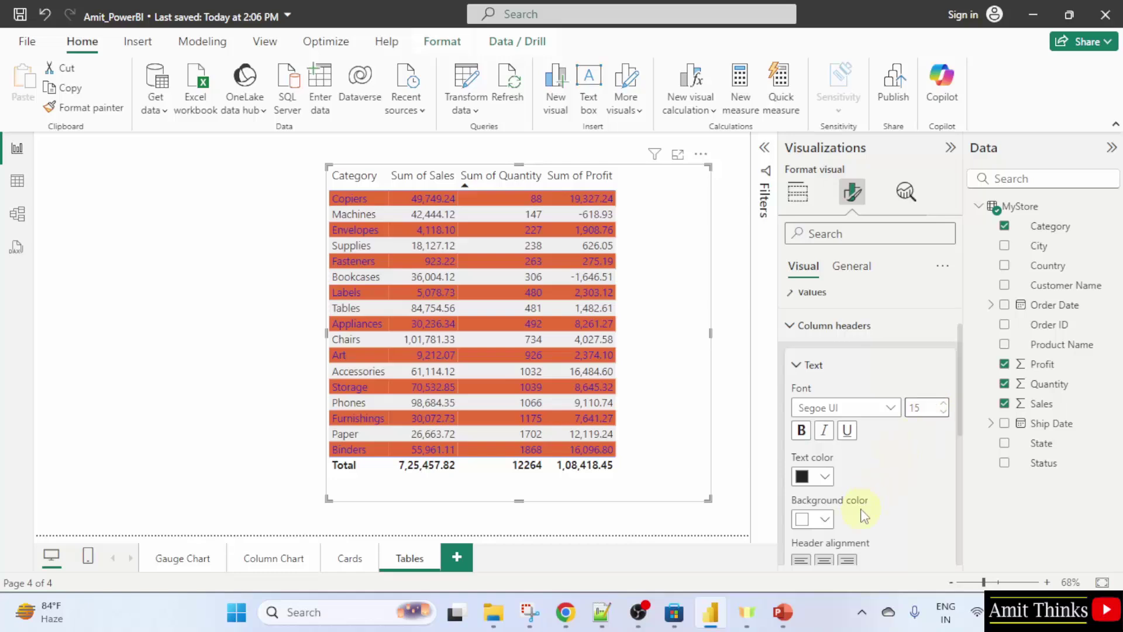
Give the column headers a black background and white text
scroll(836, 518, down, 2)
click(826, 439)
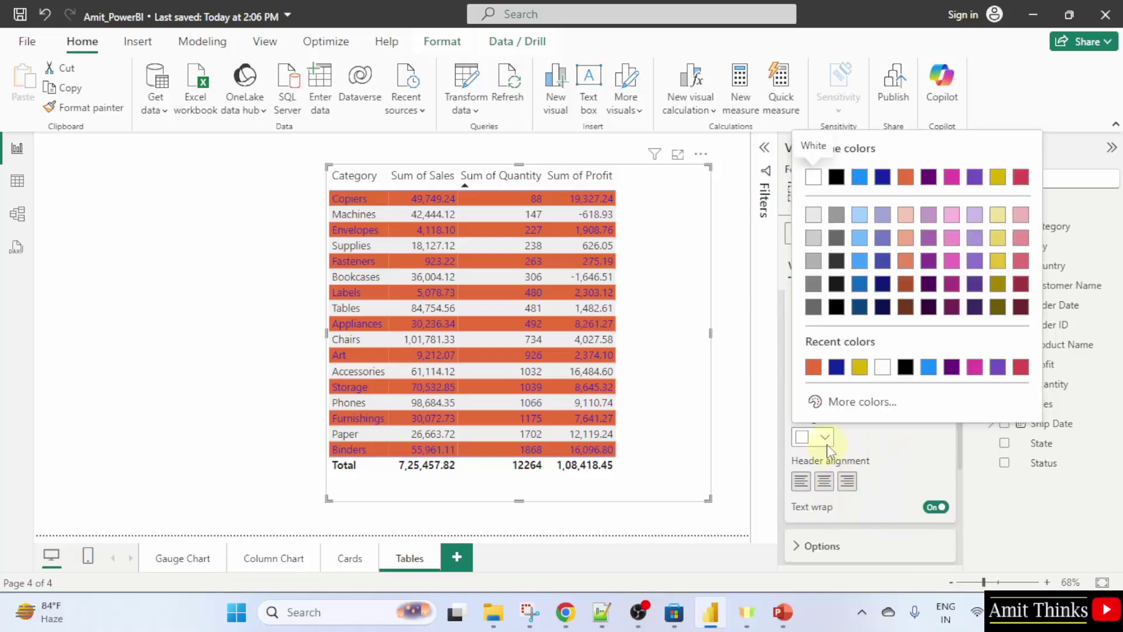
click(836, 176)
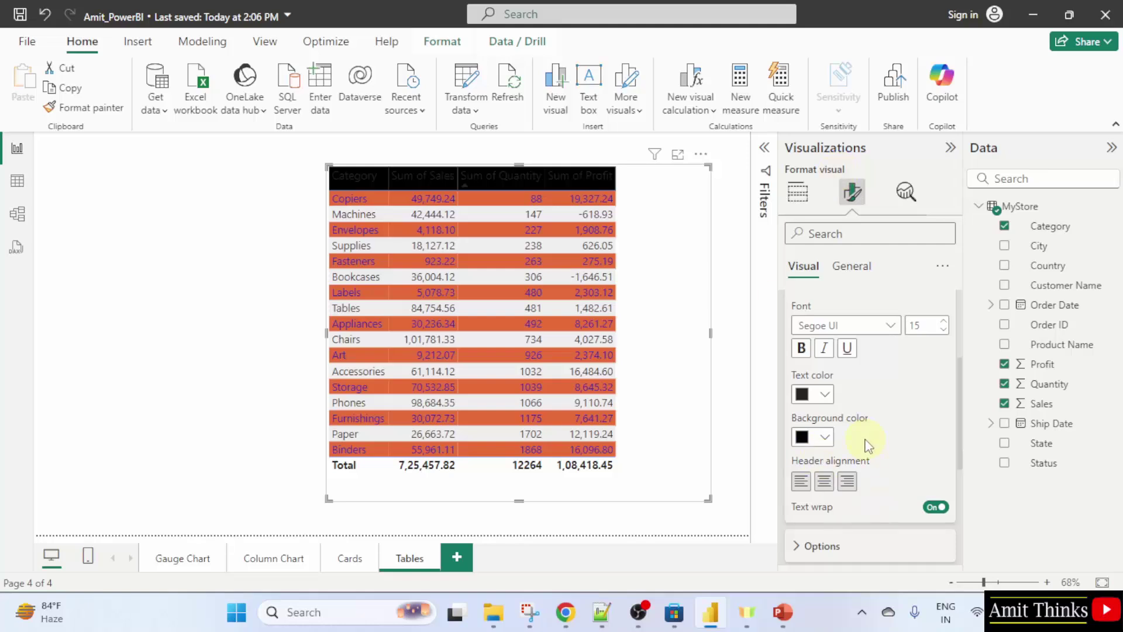
click(822, 394)
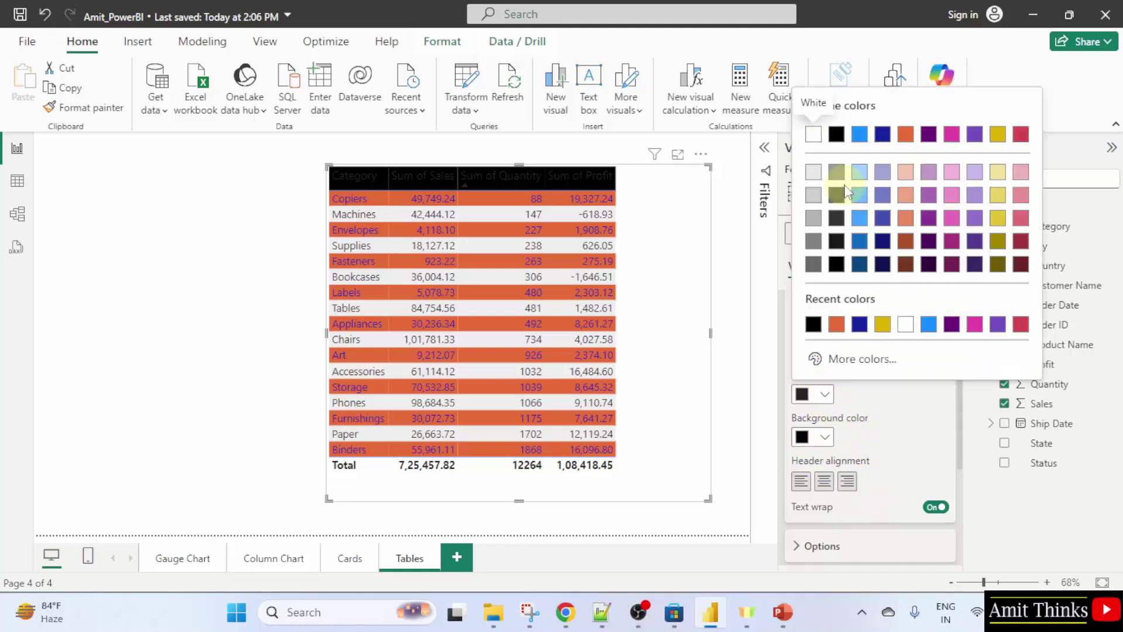
click(813, 135)
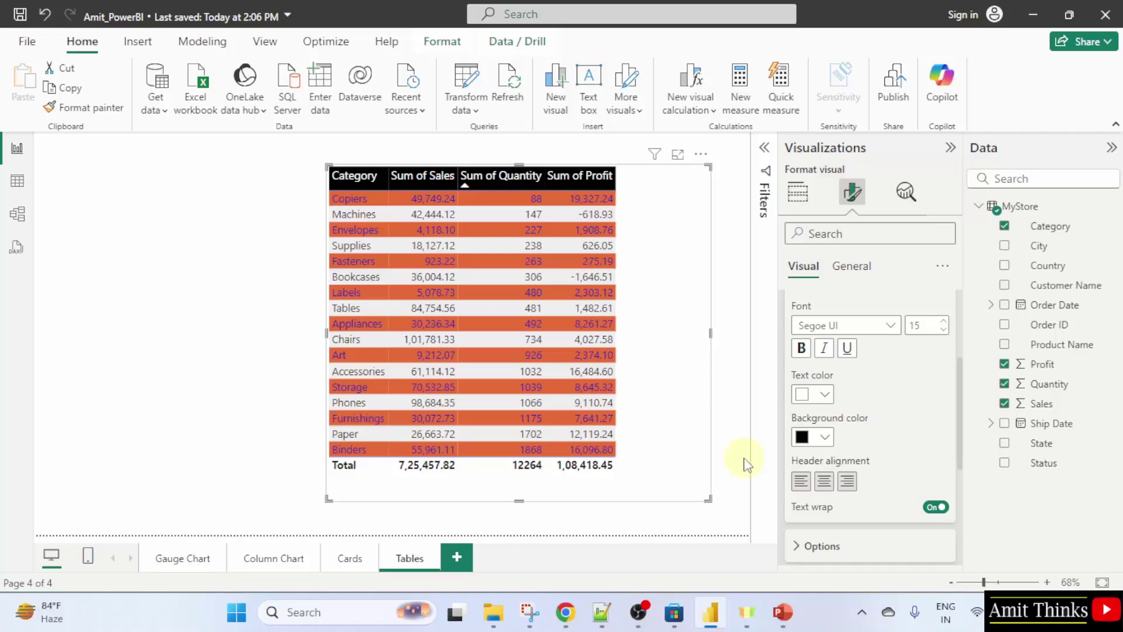
Apply the Flashy rows style preset to the table
click(728, 439)
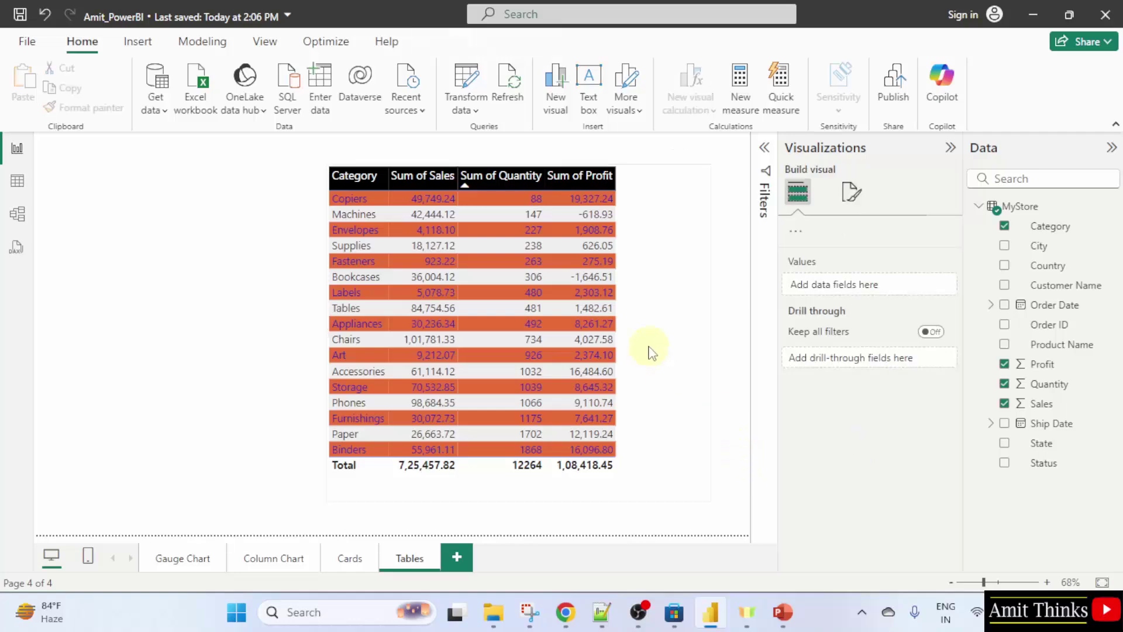
click(667, 333)
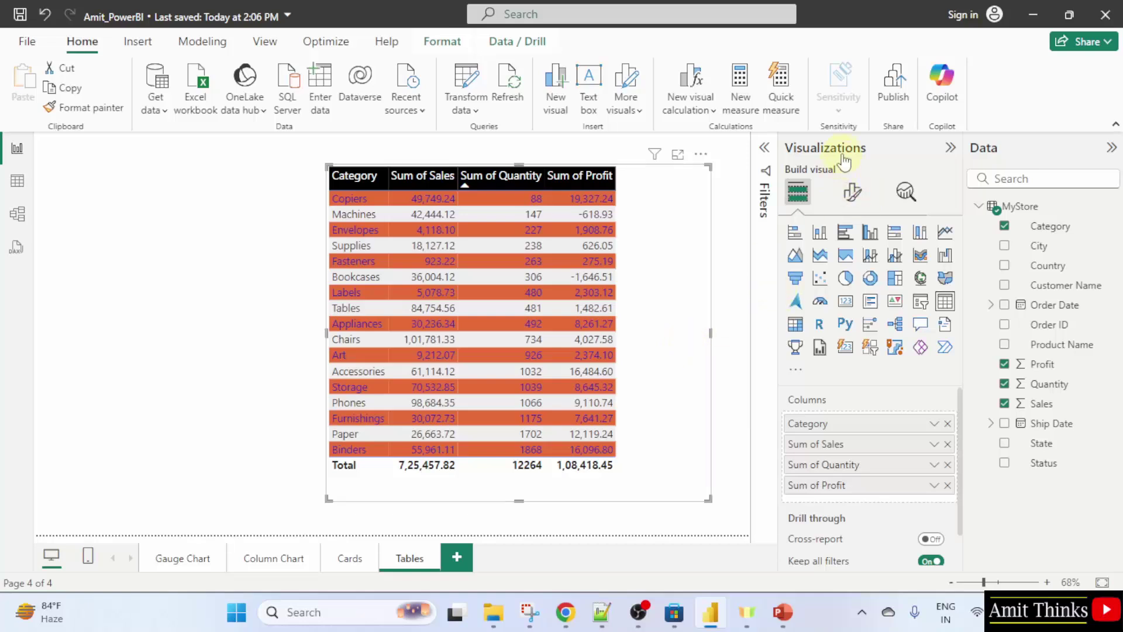
click(854, 199)
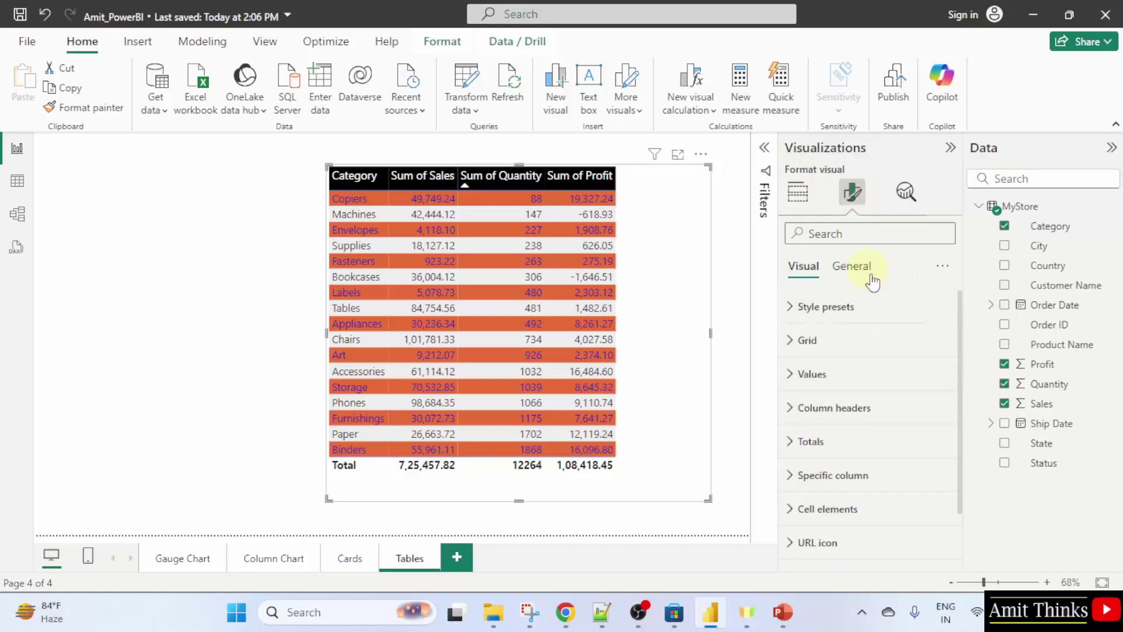
click(848, 310)
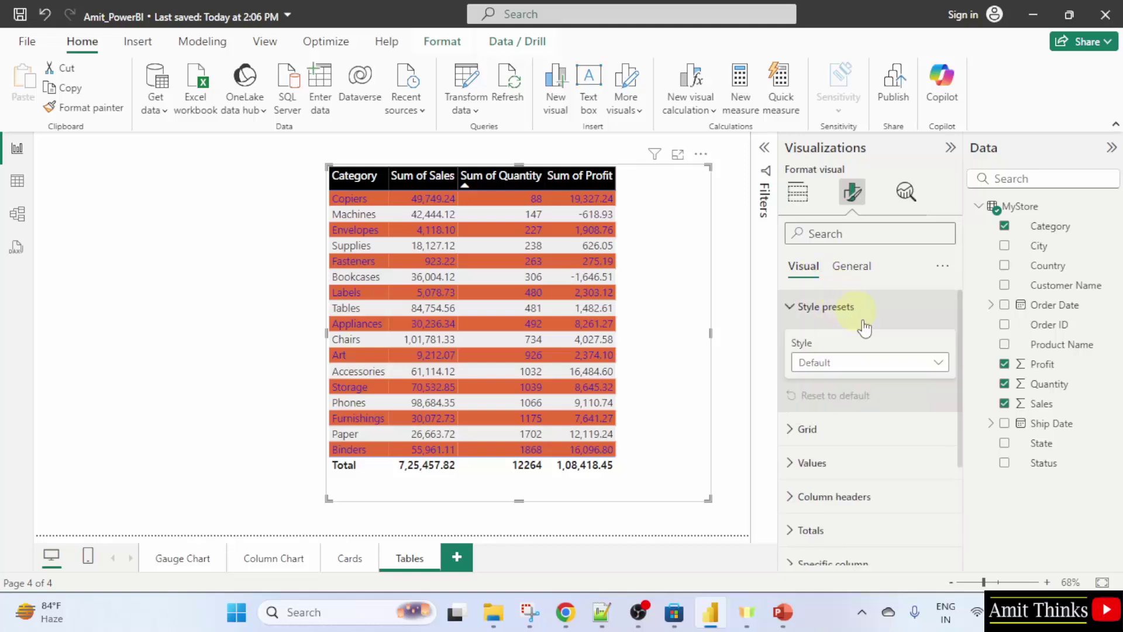
click(938, 367)
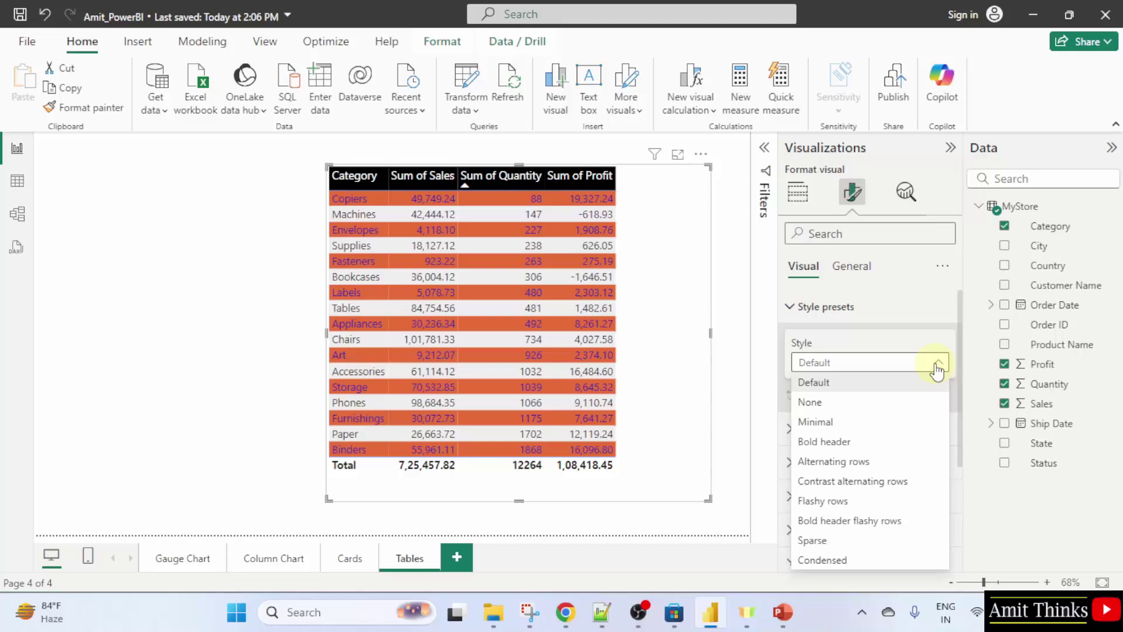
click(890, 500)
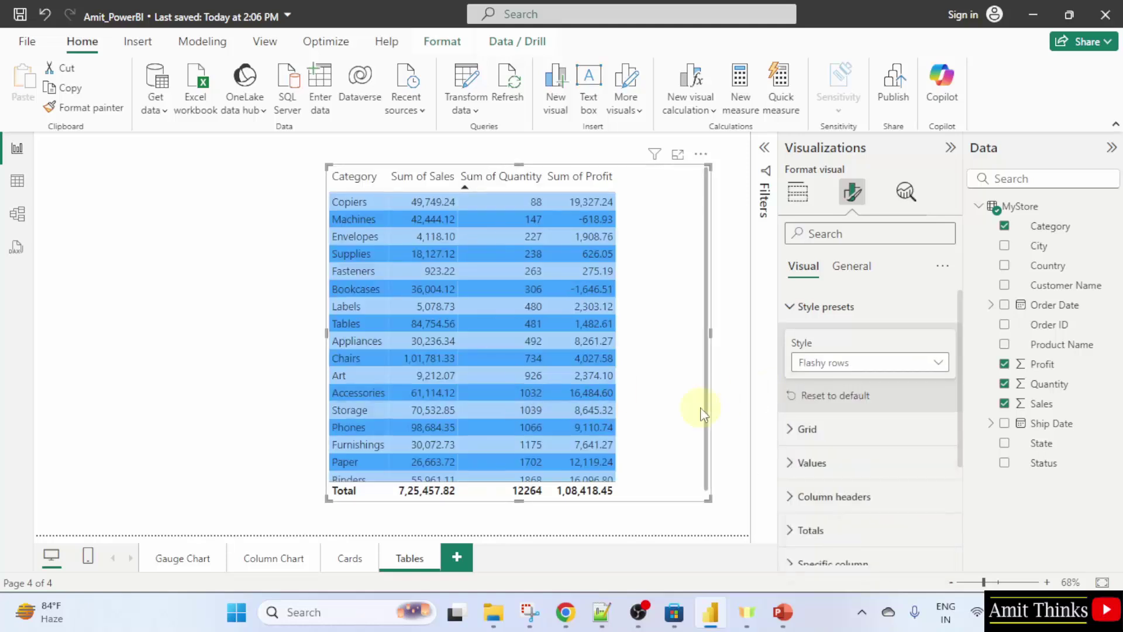
Switch the table's style preset back to Default
scroll(696, 403, down, 1)
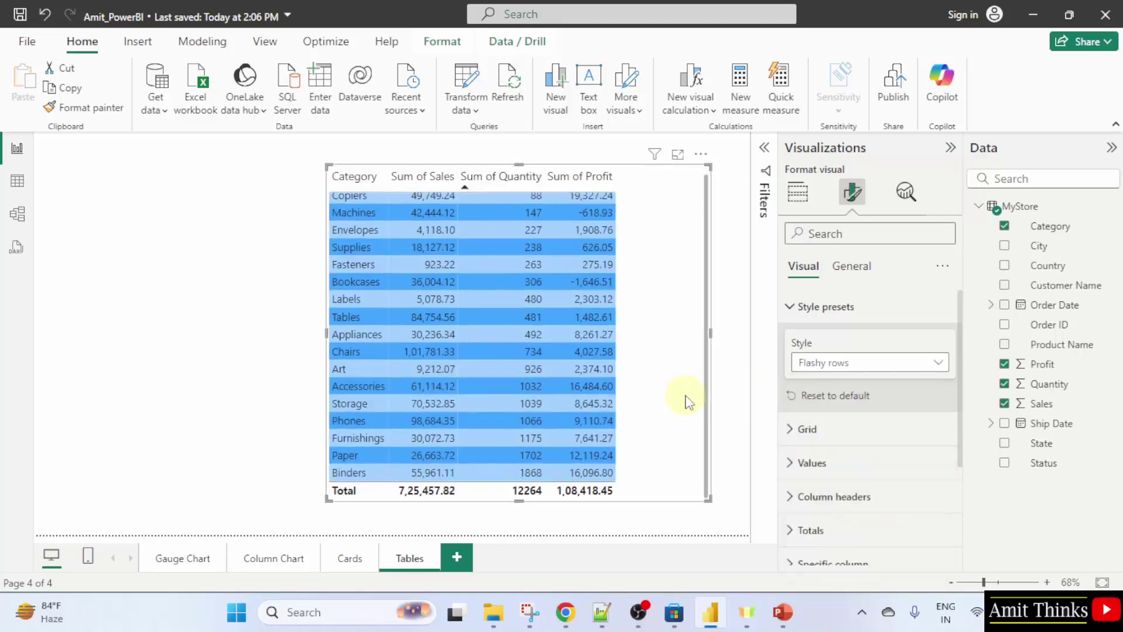
scroll(684, 398, up, 1)
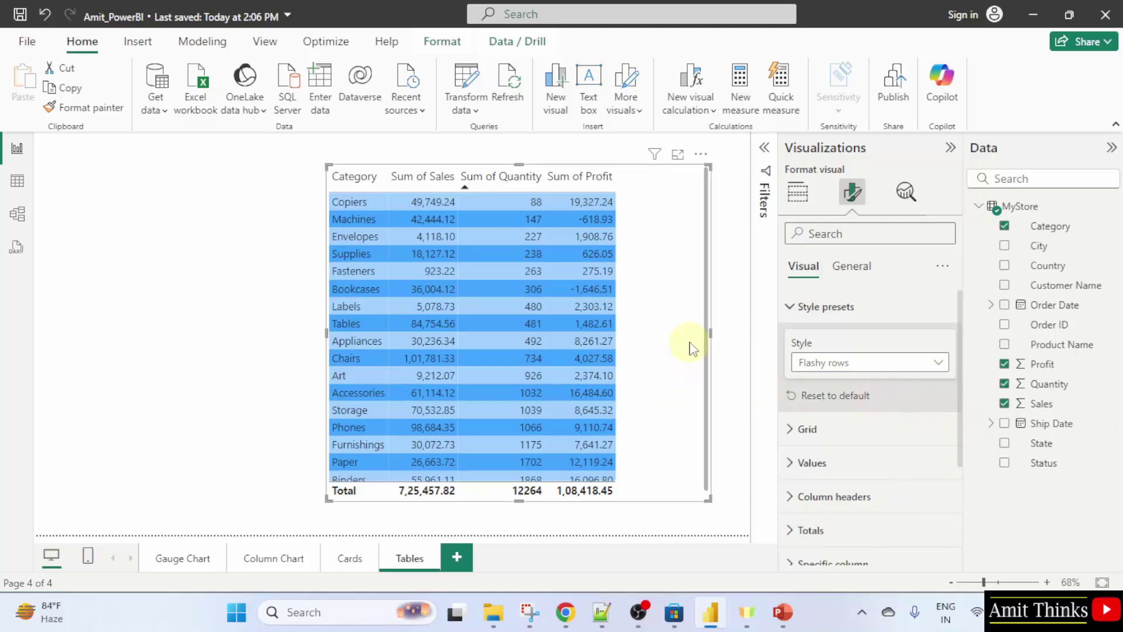
click(851, 362)
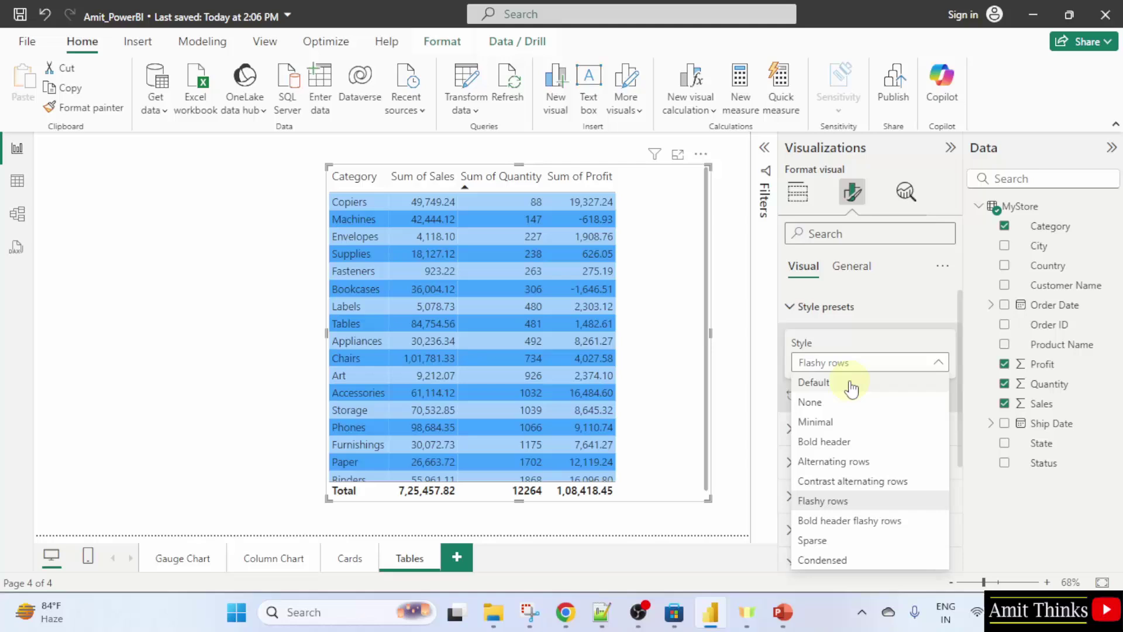
click(851, 381)
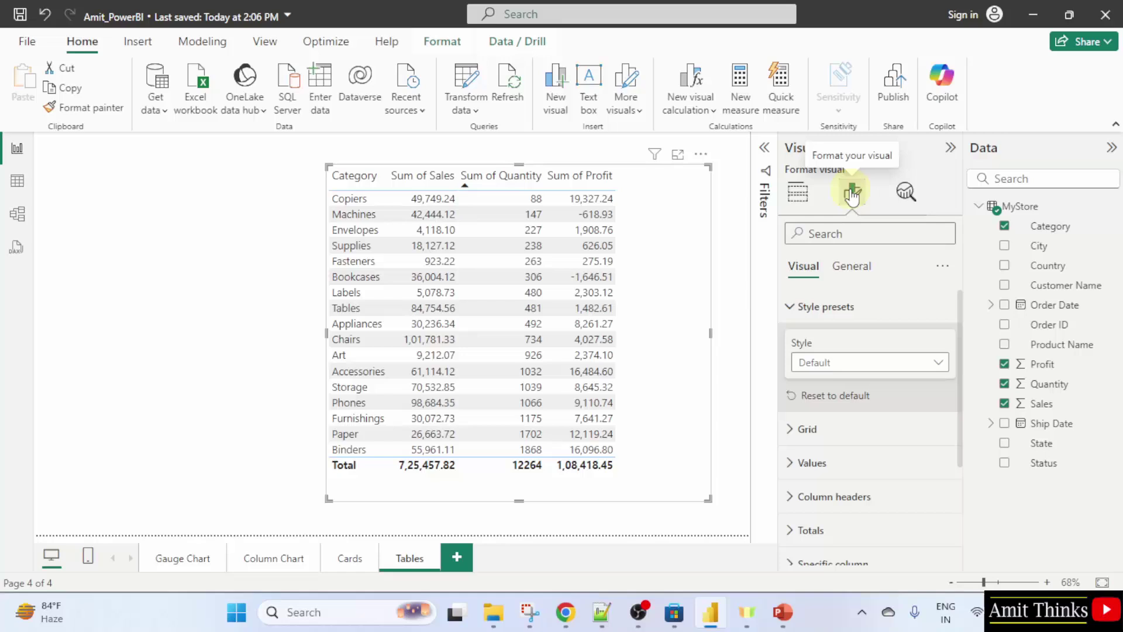
Turn on the 'Profit by Category' table title and set its heading level to Heading 2
click(833, 272)
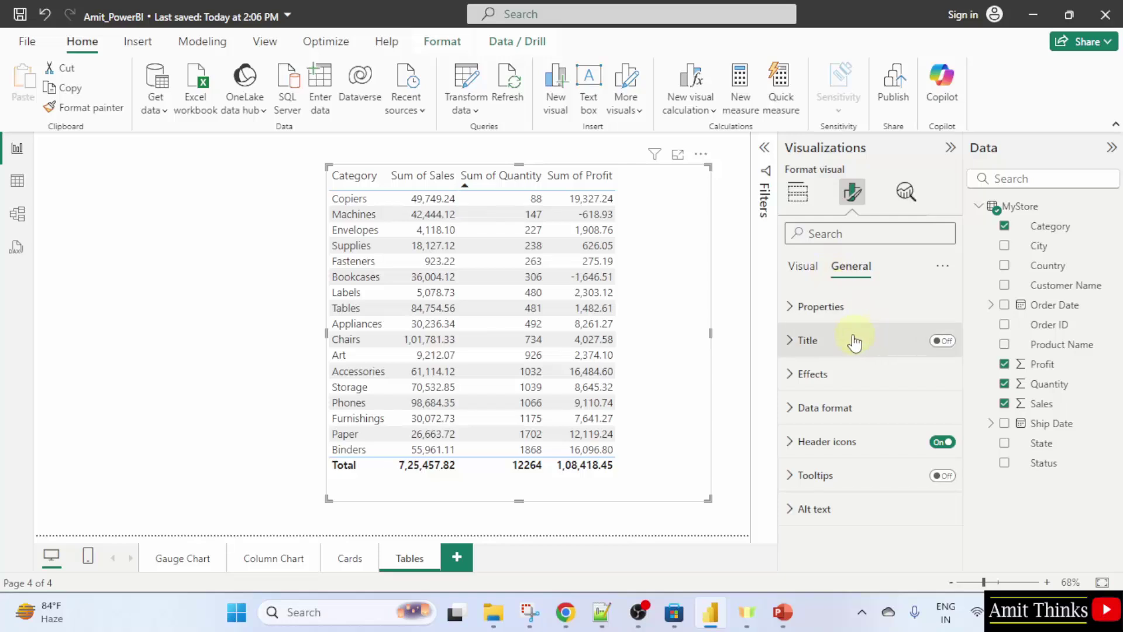
click(942, 341)
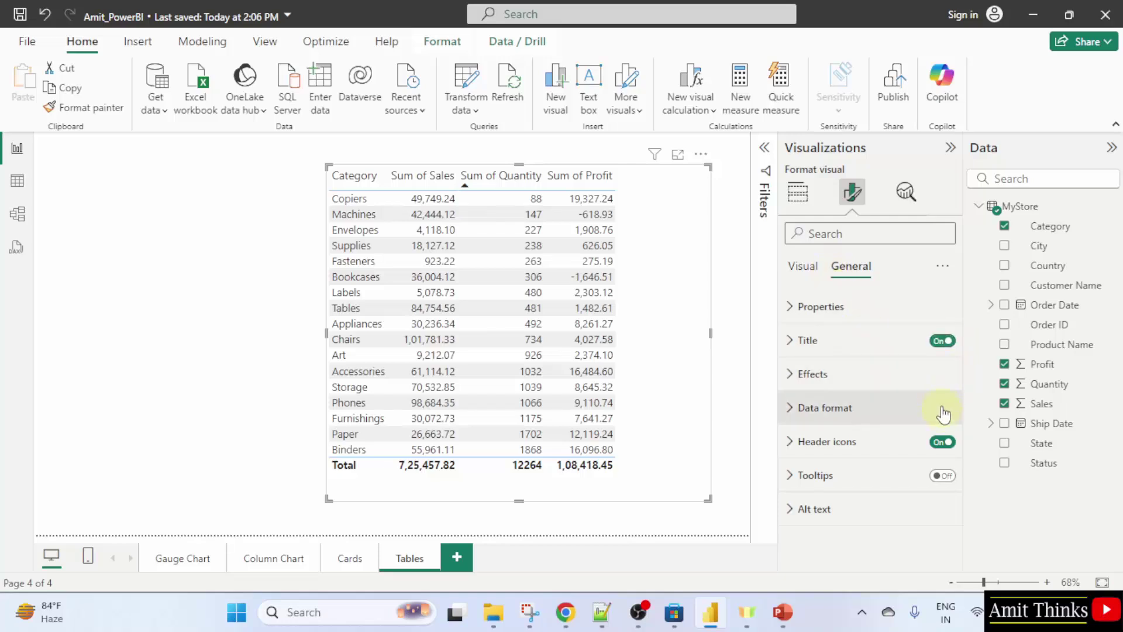
click(869, 350)
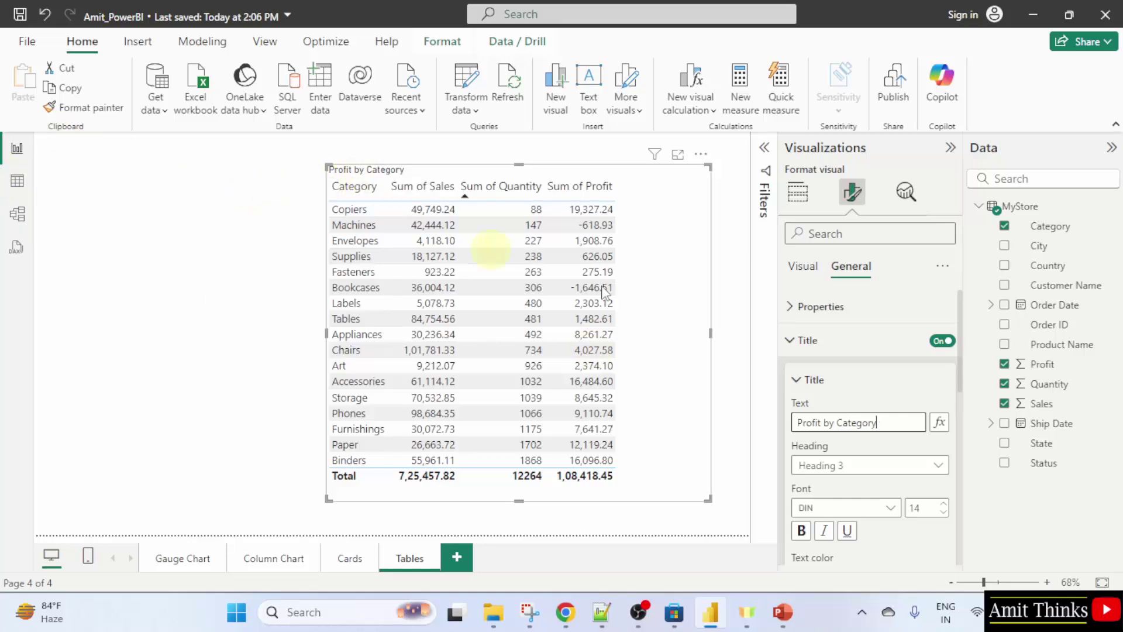
click(849, 468)
click(838, 384)
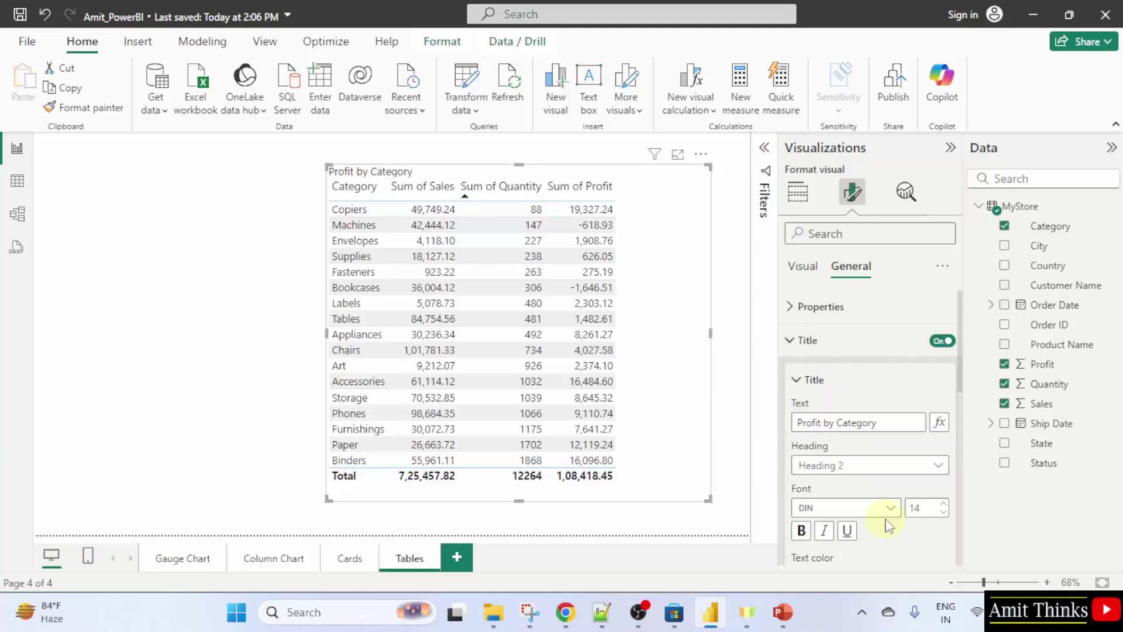
scroll(877, 512, down, 3)
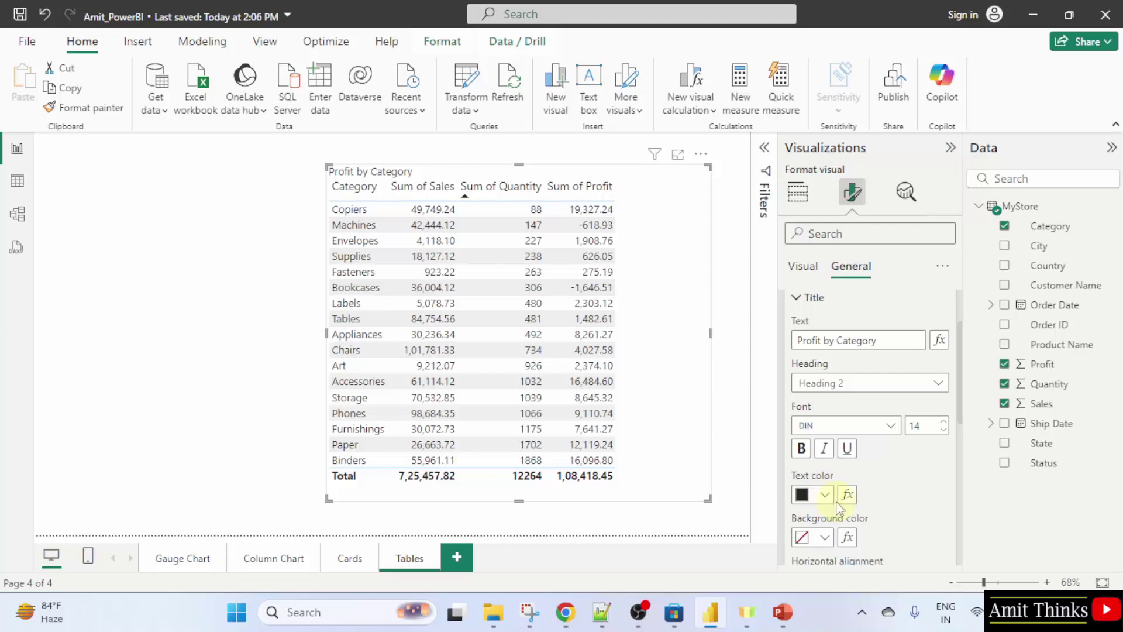
Give the table title a gold background
click(825, 538)
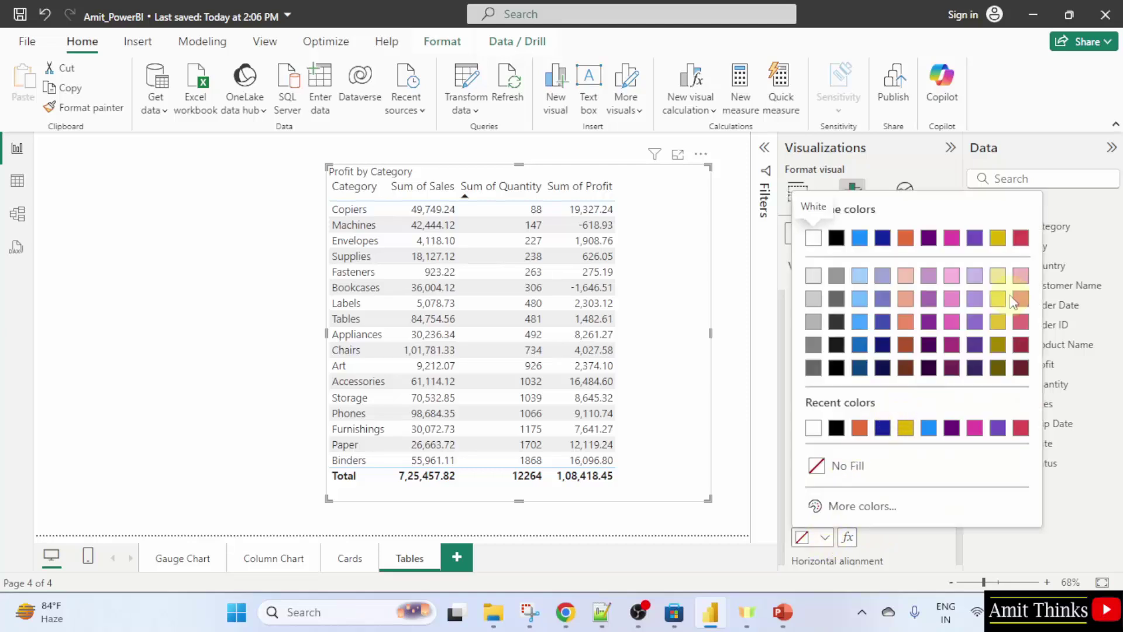
click(998, 239)
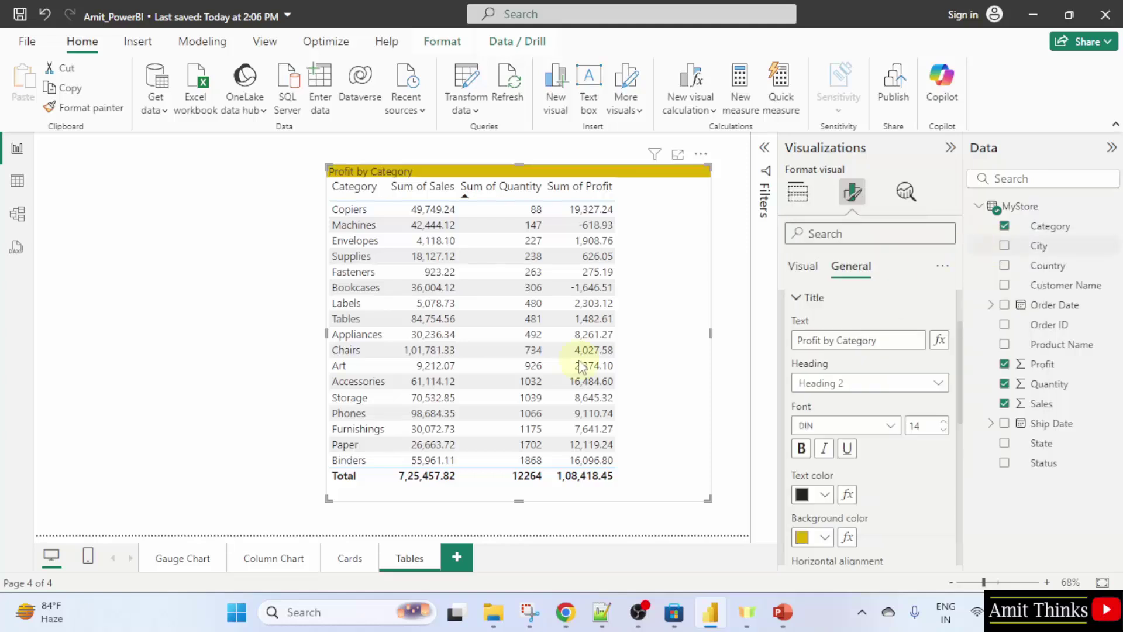
click(725, 378)
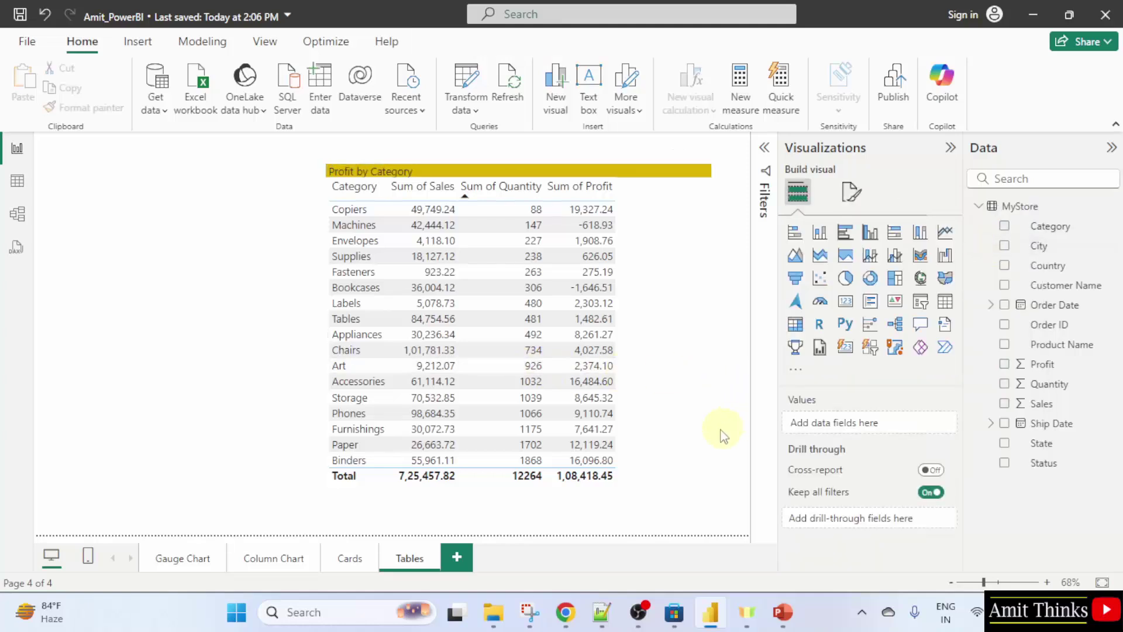
click(687, 462)
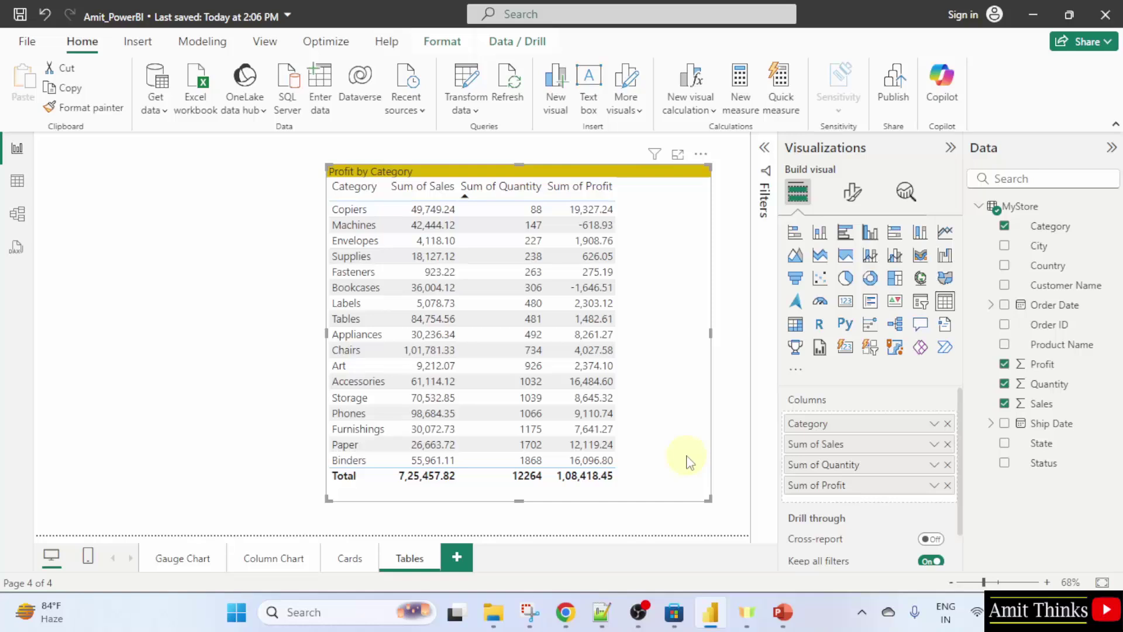
Make the title text bold and centre it horizontally
scroll(936, 474, down, 2)
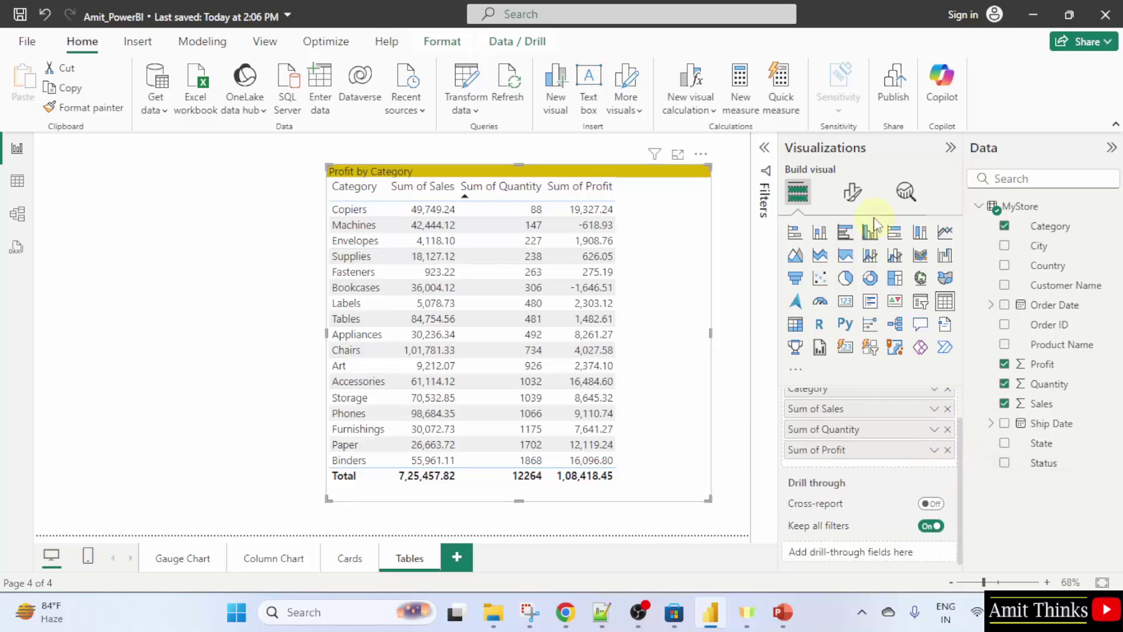
click(852, 191)
scroll(901, 386, down, 2)
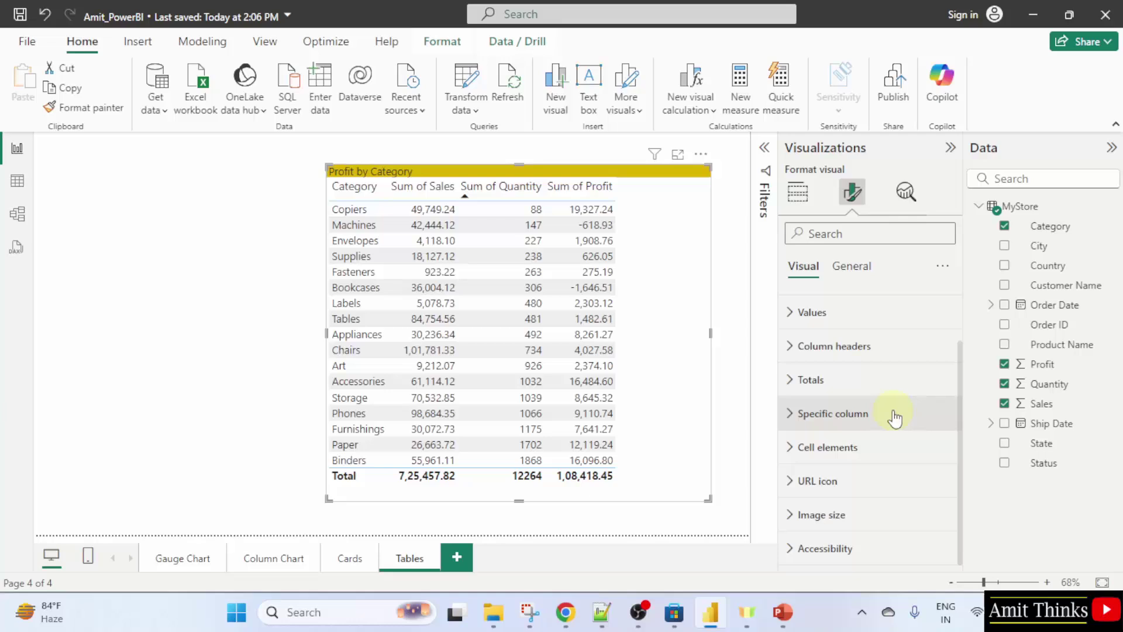
click(852, 266)
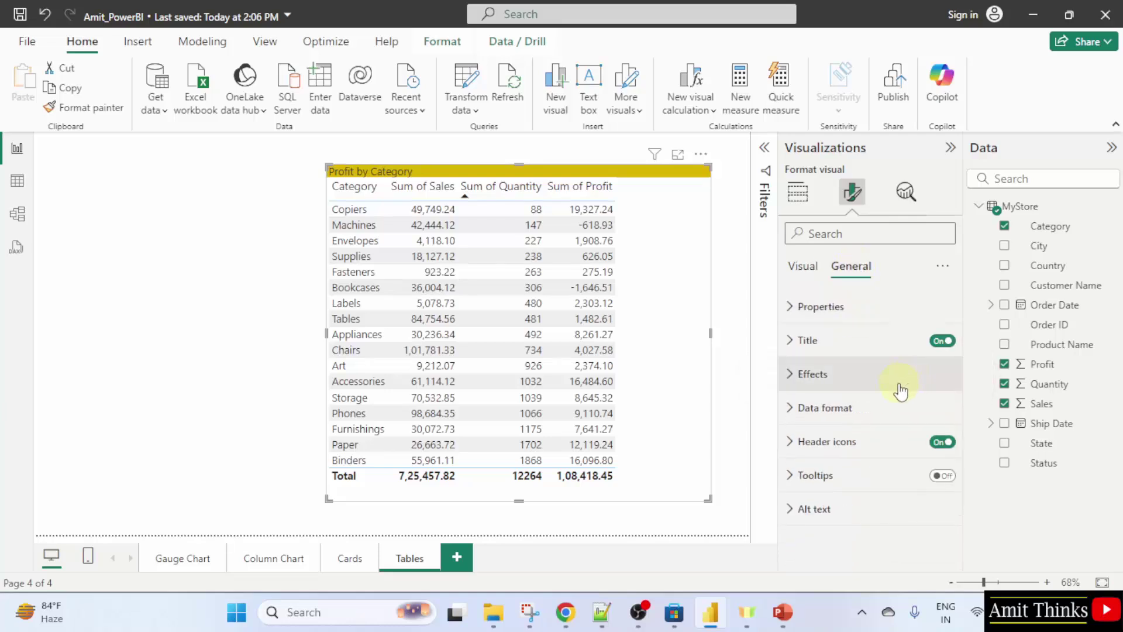
click(897, 348)
scroll(901, 370, down, 5)
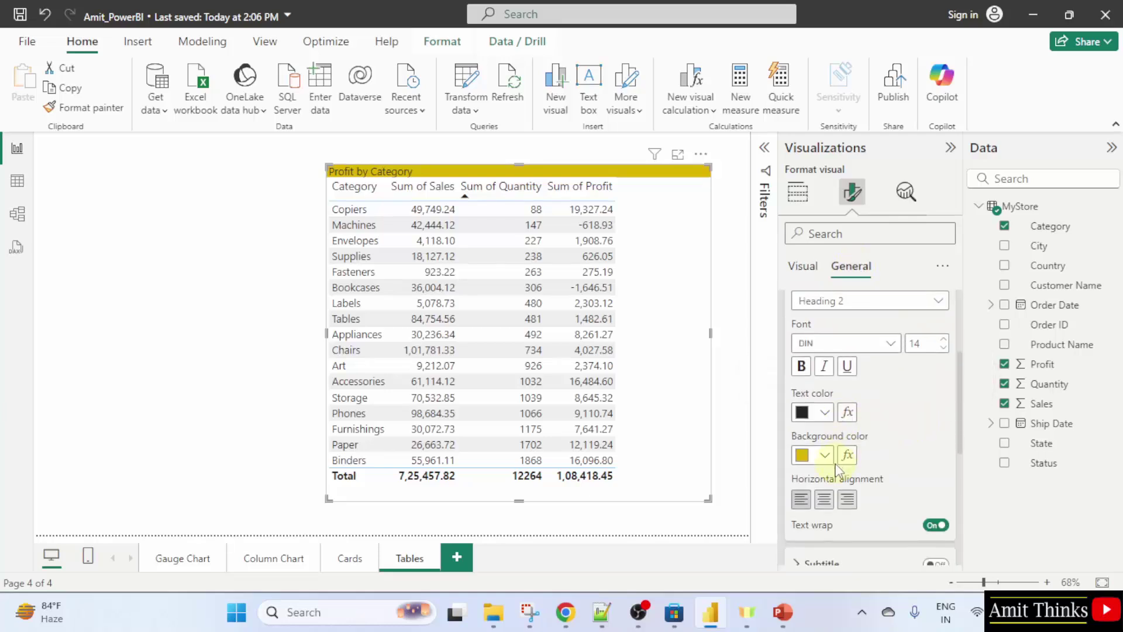
click(810, 370)
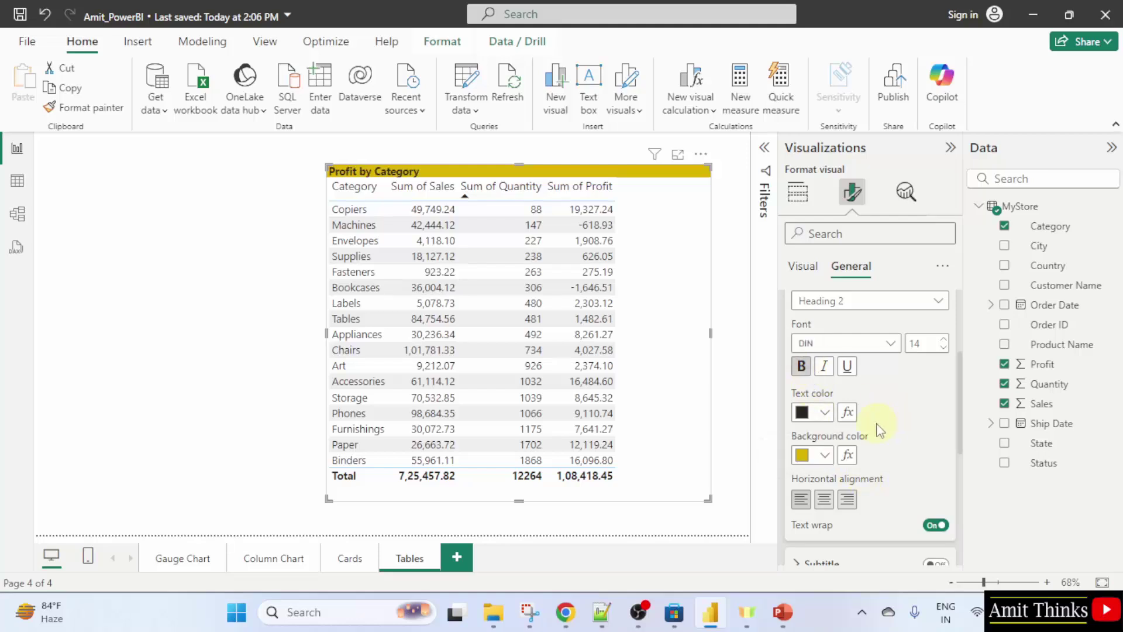
click(824, 499)
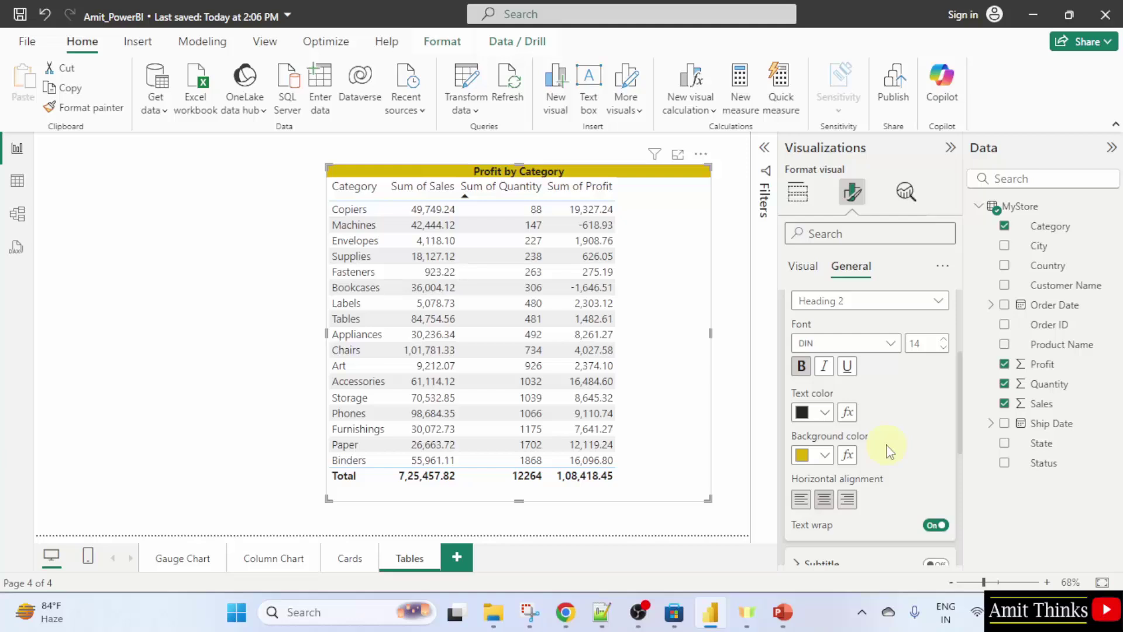
scroll(883, 447, down, 2)
scroll(882, 447, up, 5)
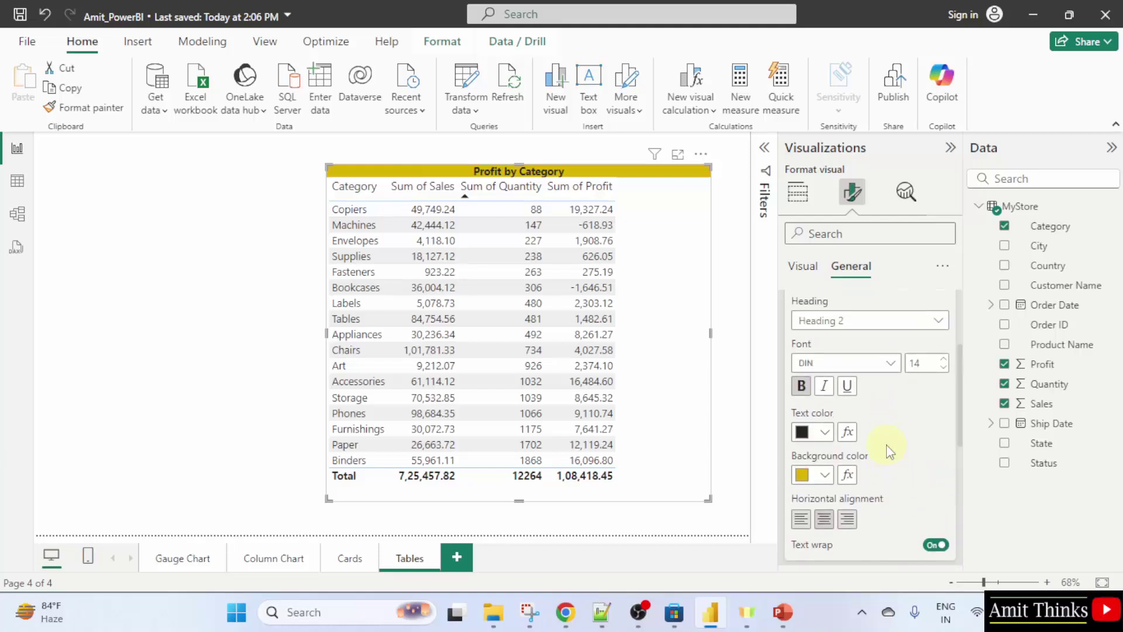
scroll(879, 392, up, 1)
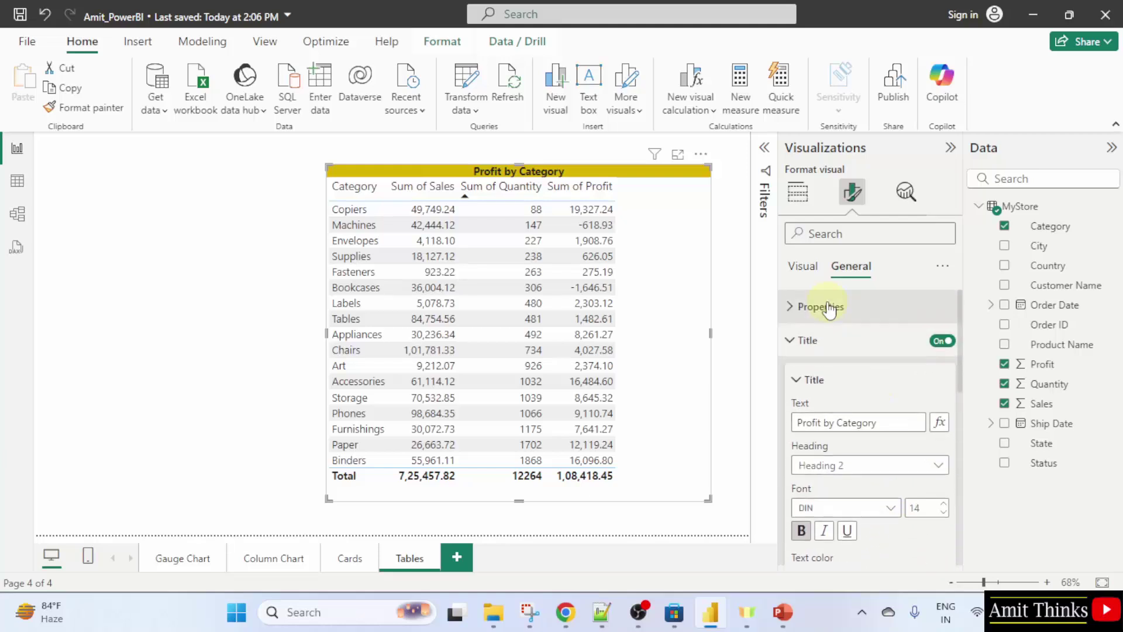
Make the column headers white text on black and narrow the table to its four columns
click(803, 266)
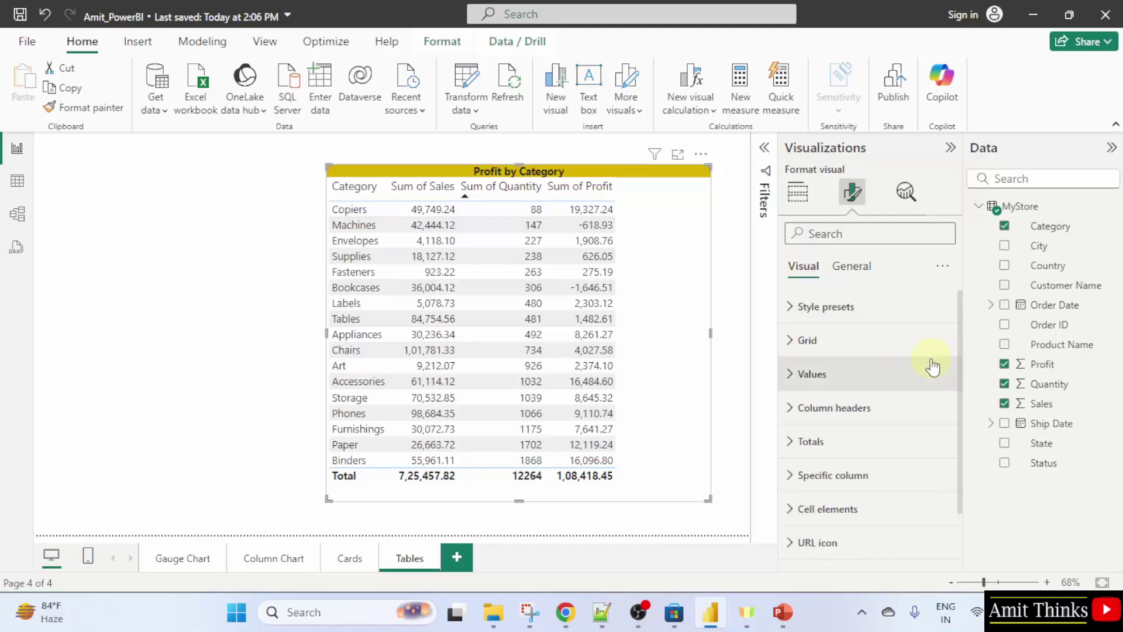
click(874, 413)
scroll(872, 473, down, 1)
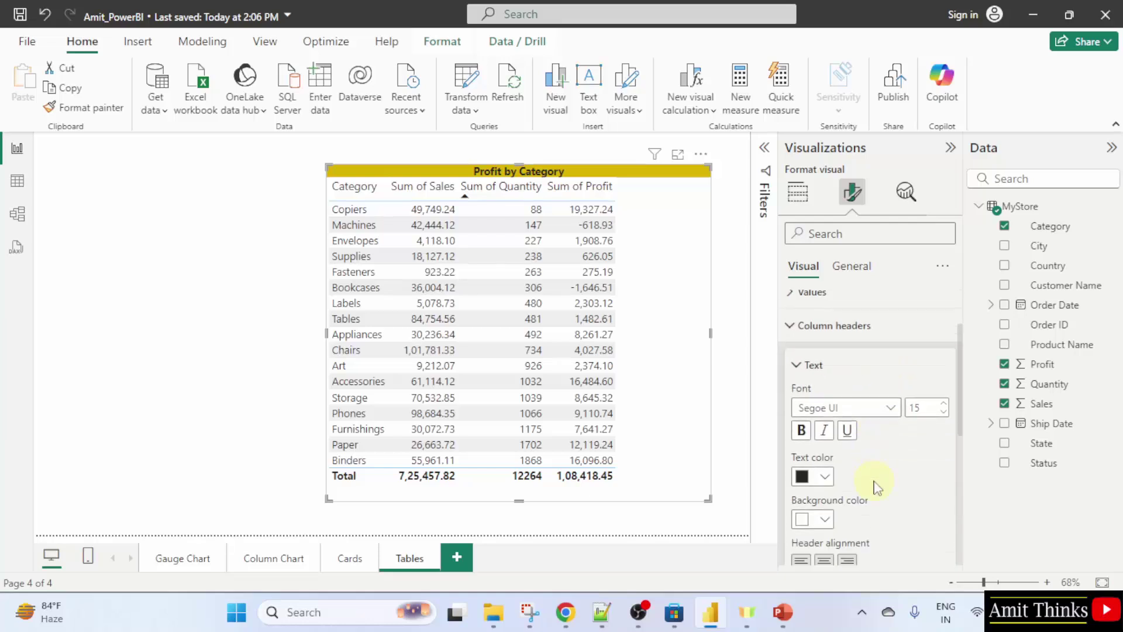
click(825, 477)
click(814, 225)
click(825, 519)
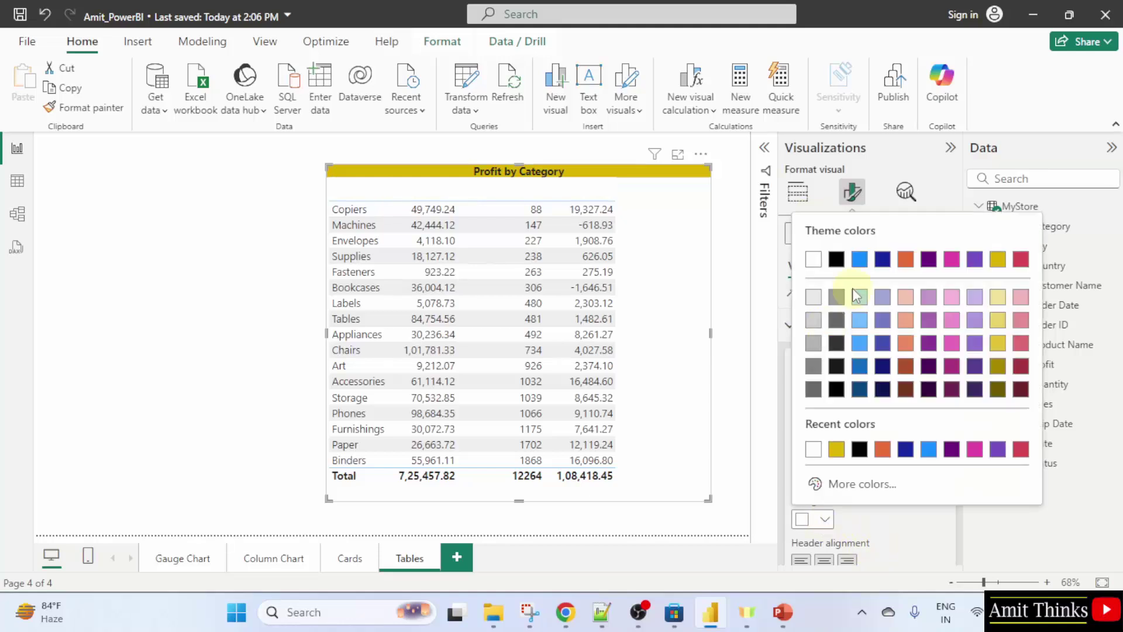
click(836, 259)
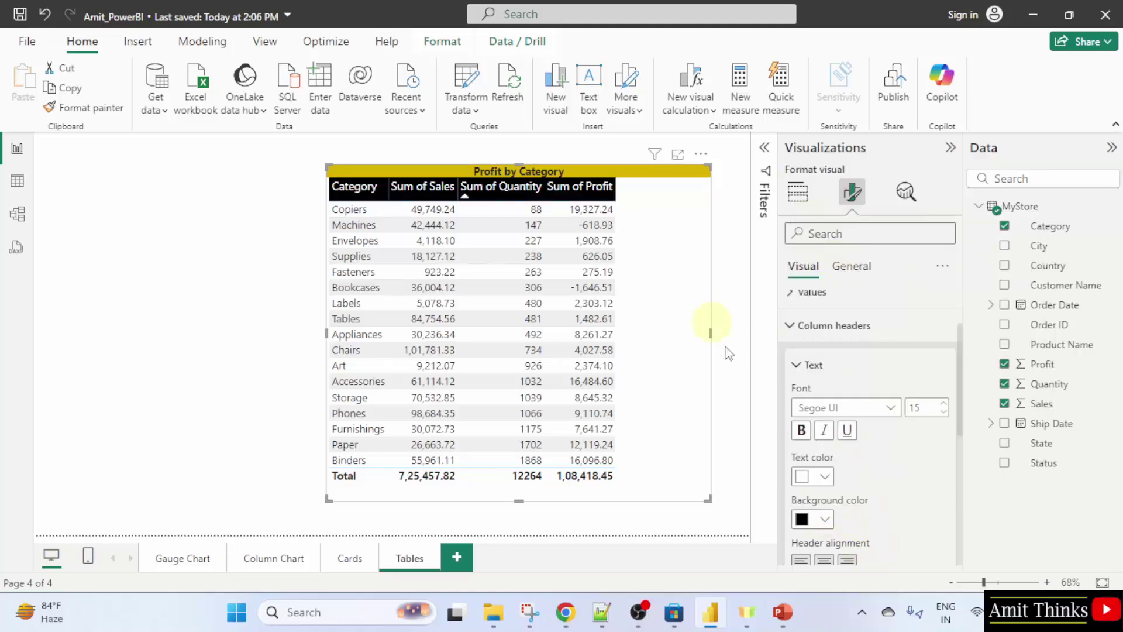
drag(706, 336, 619, 341)
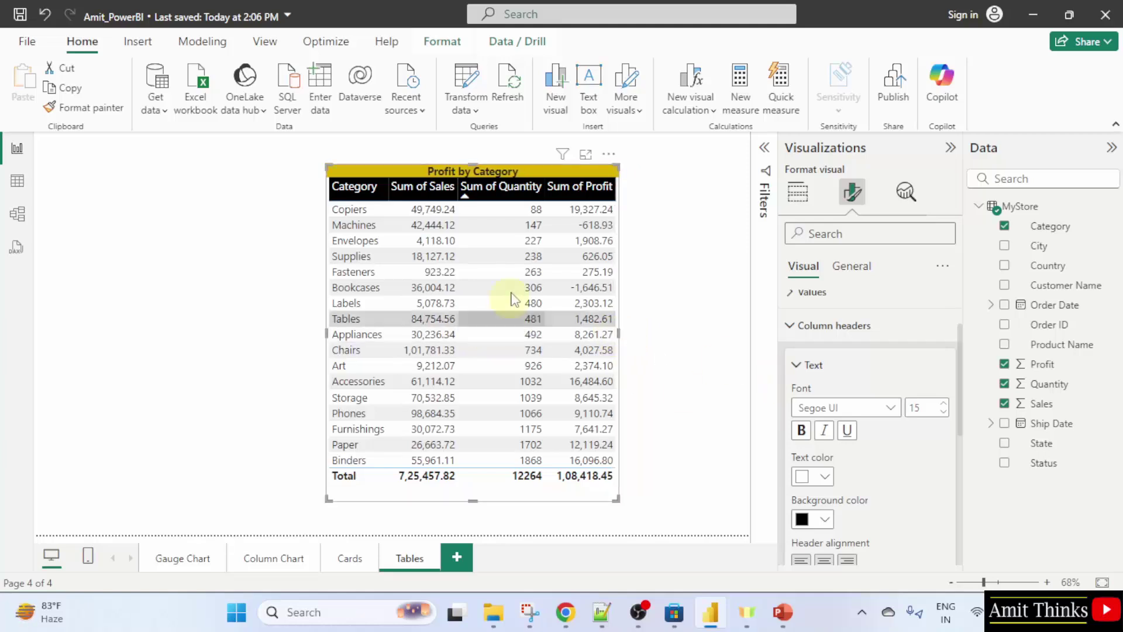
Give the alternating value rows an orange background
click(791, 329)
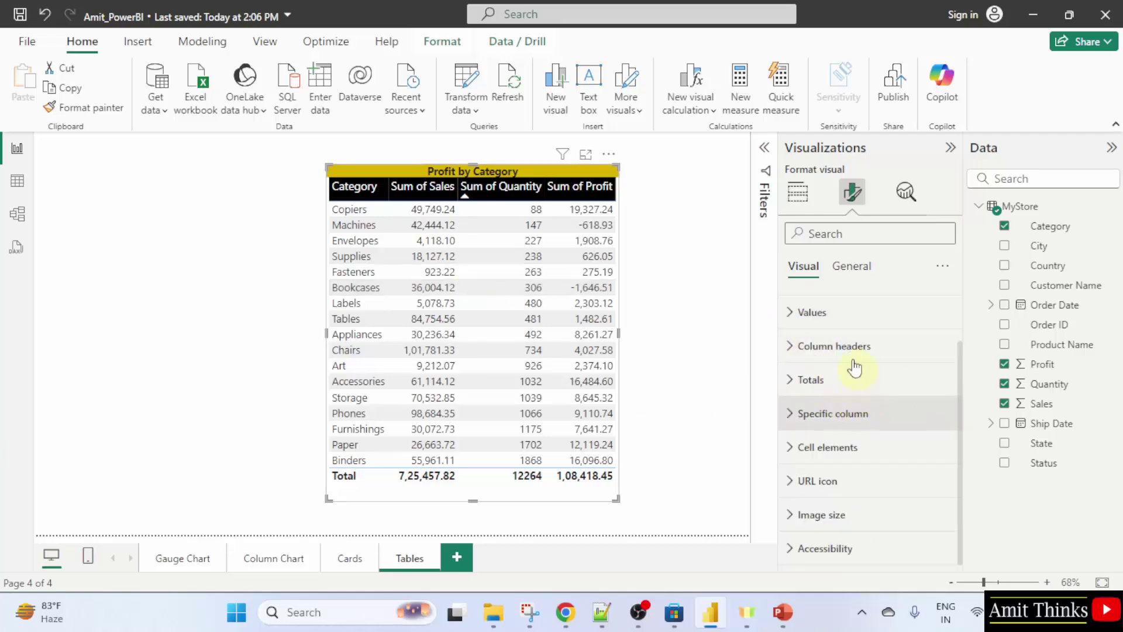
click(818, 314)
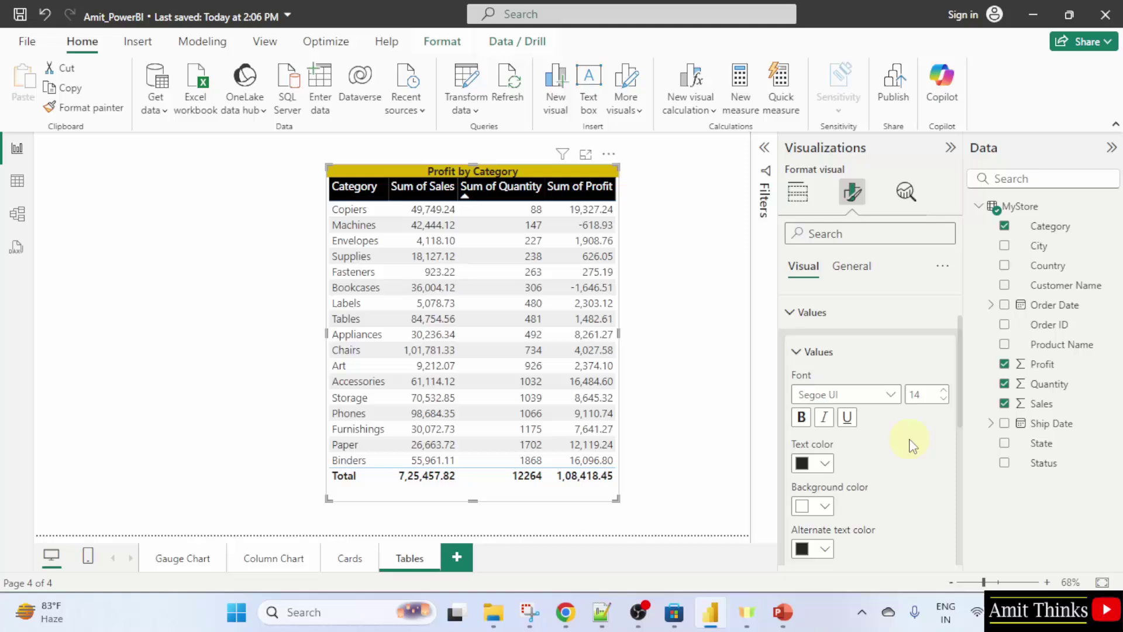
scroll(907, 441, down, 2)
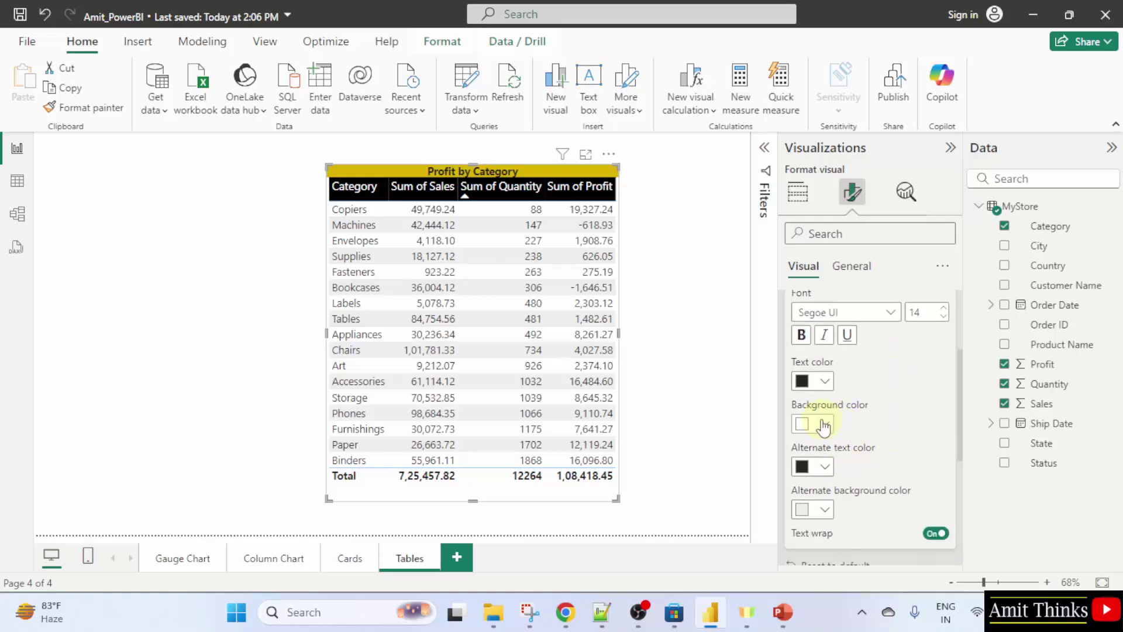
click(829, 383)
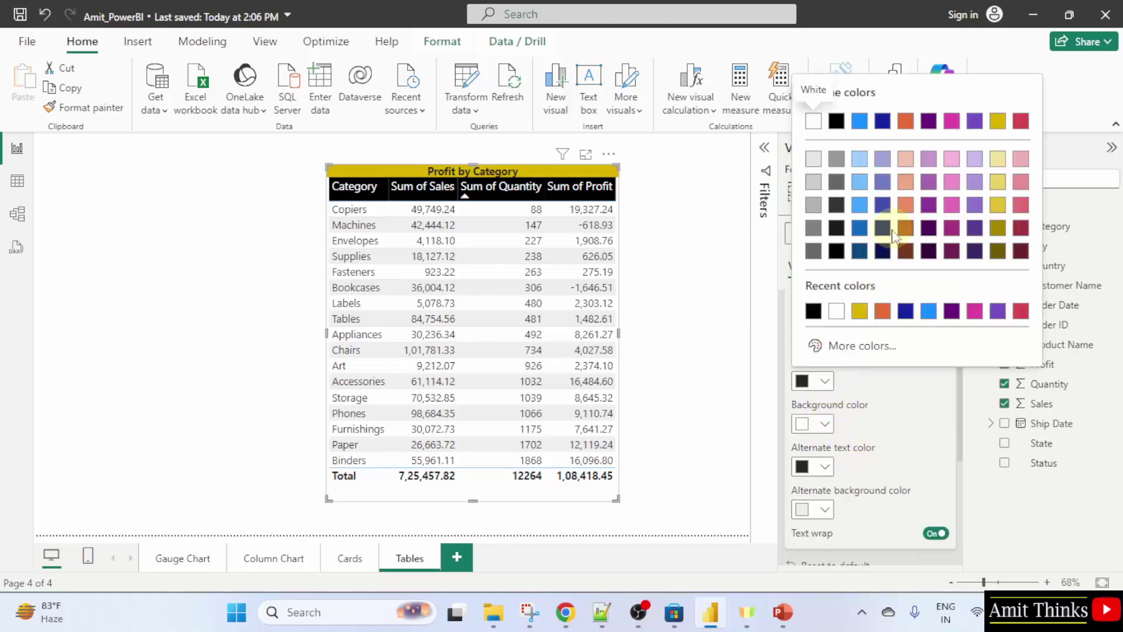
click(826, 425)
click(826, 425)
click(905, 164)
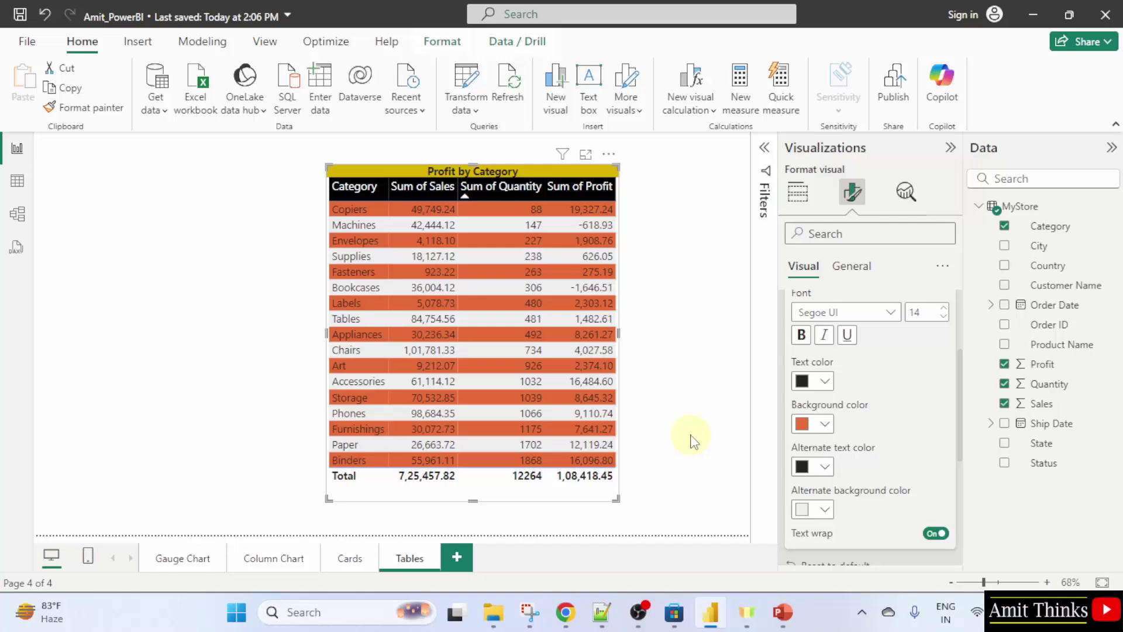
Deselect the table and save the report from the File menu
click(706, 471)
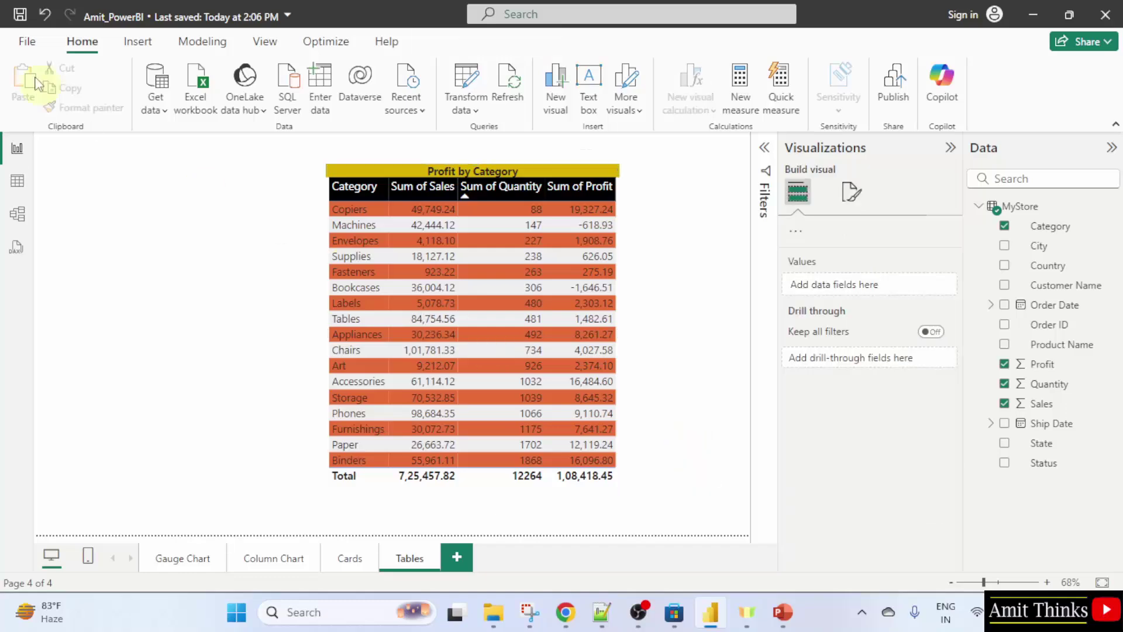
click(22, 42)
click(100, 156)
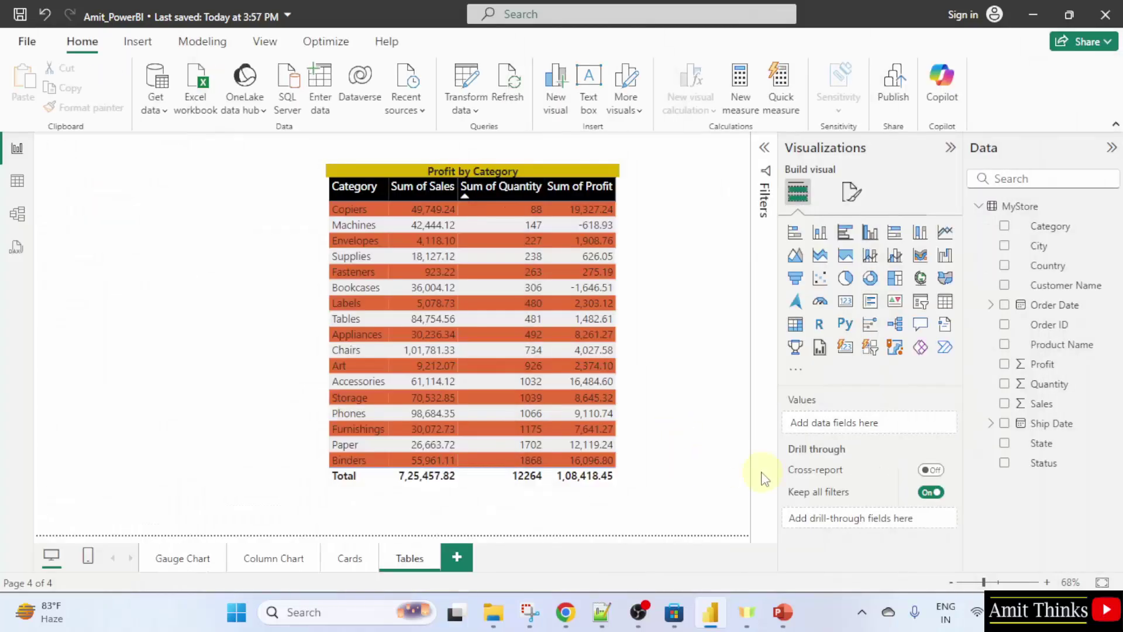